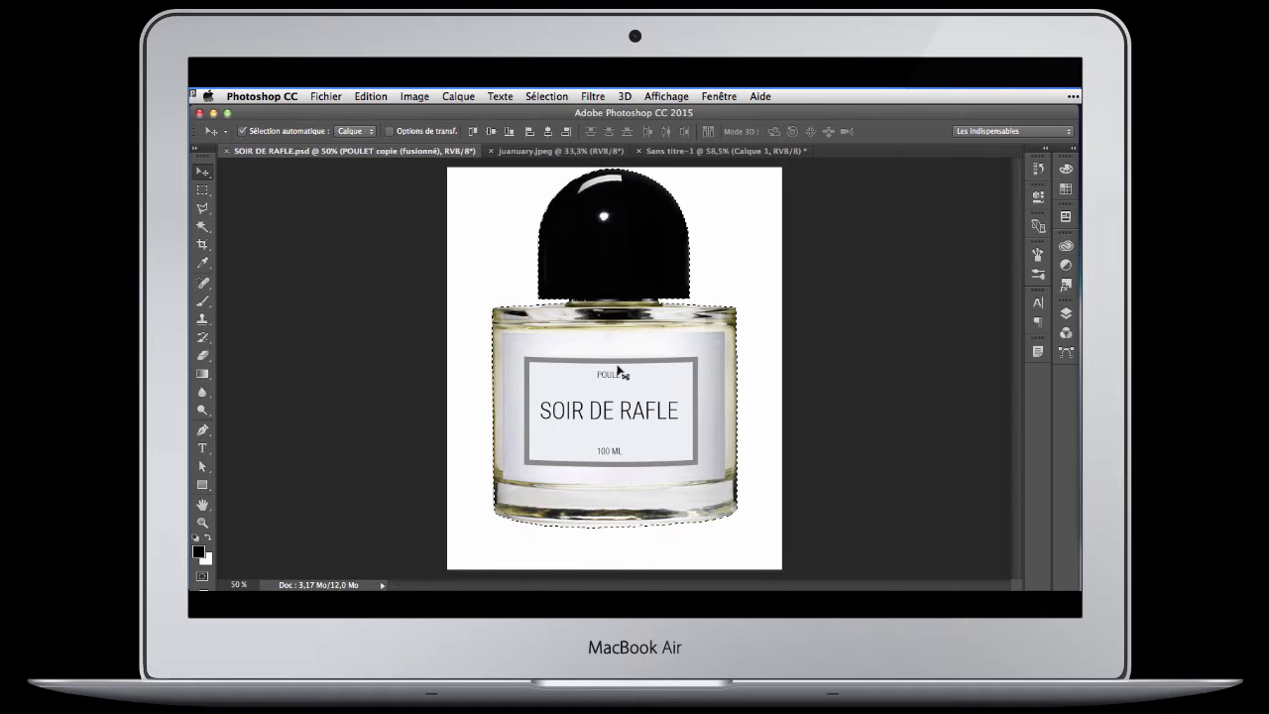
Bring the selected perfume bottle into the Sans titre-1 document and scale it down in the canvas's lower-right area
drag(621, 369, 674, 151)
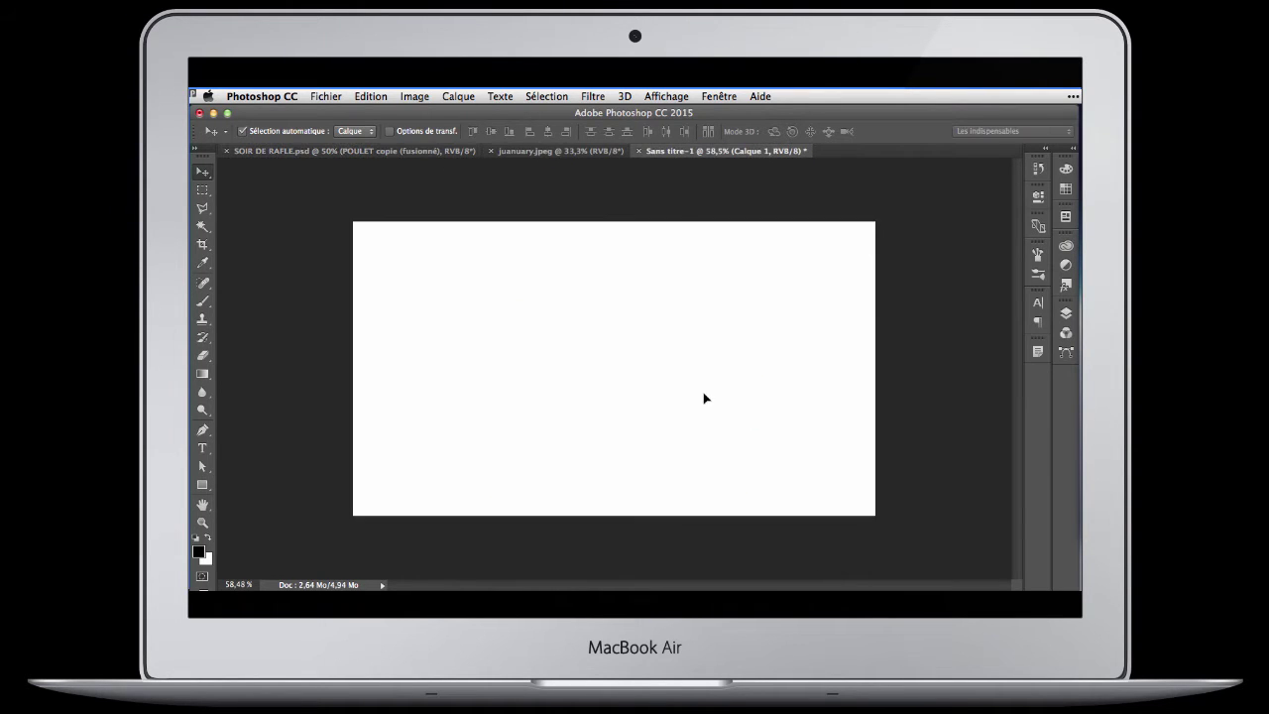
drag(704, 397, 705, 400)
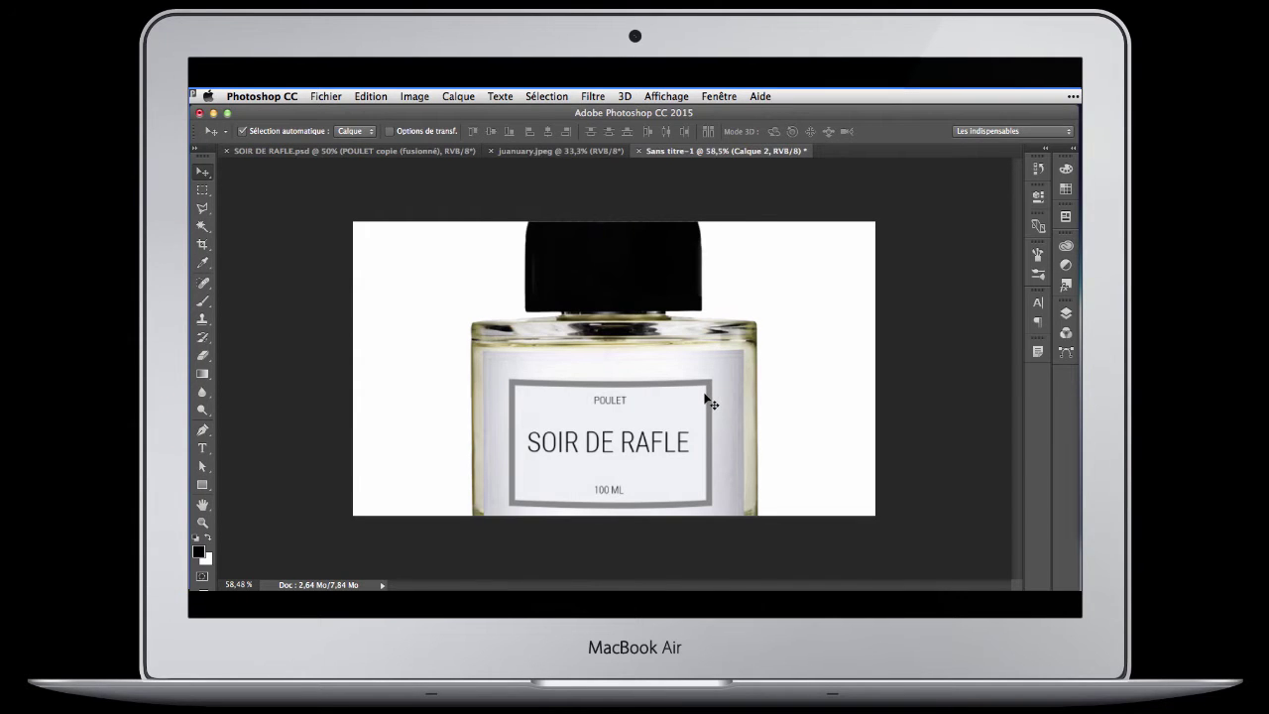
key(ctrl+t)
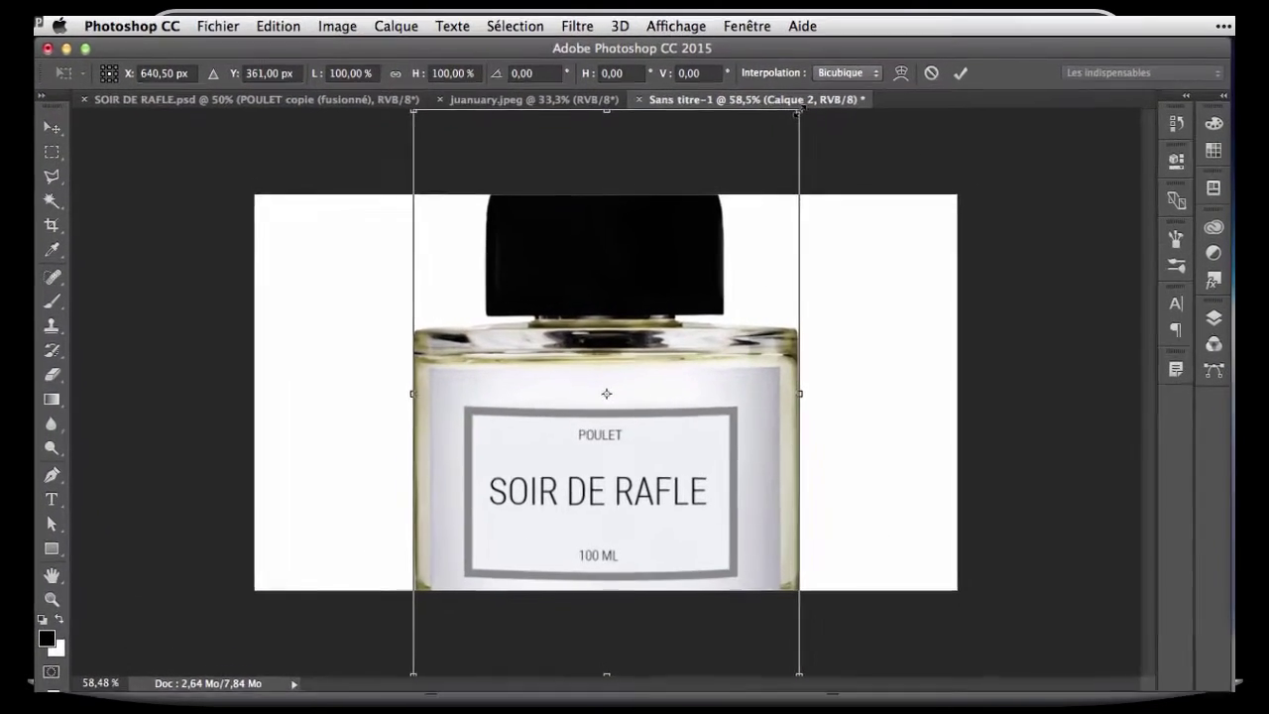
drag(799, 111, 705, 217)
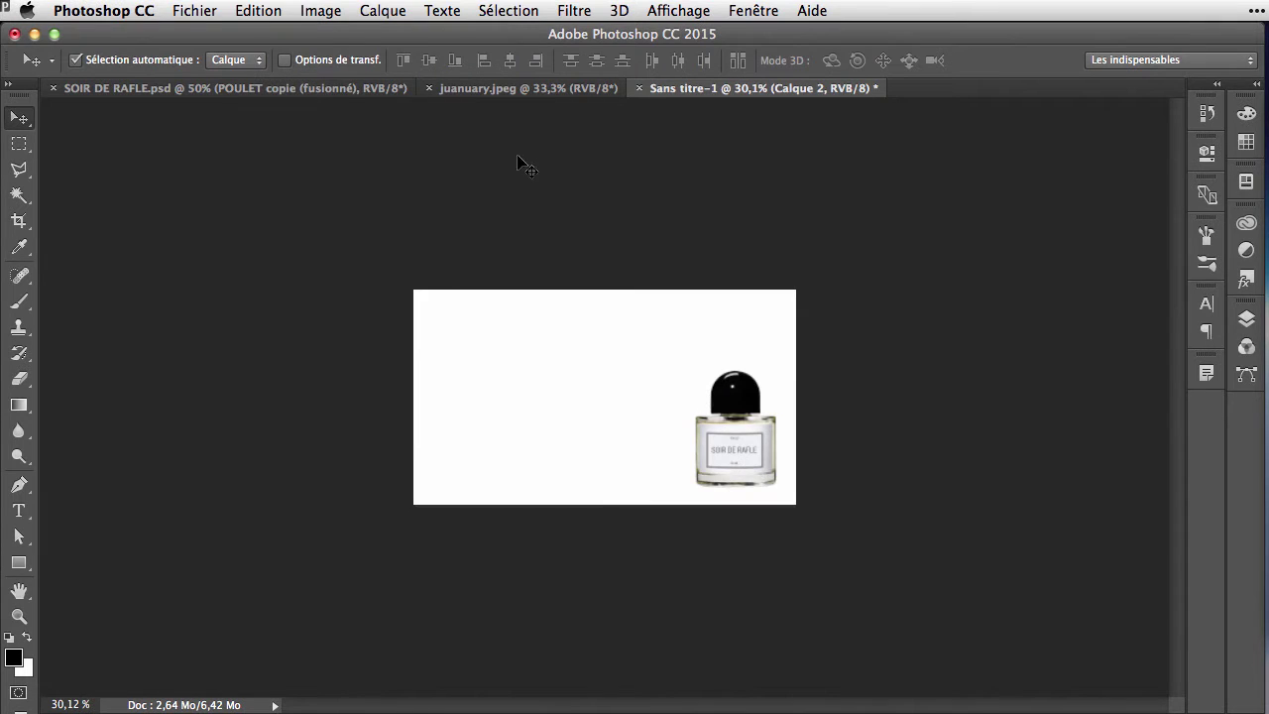
Preview the portrait layer Calque 1 together with the bottle, and hide it again
click(486, 89)
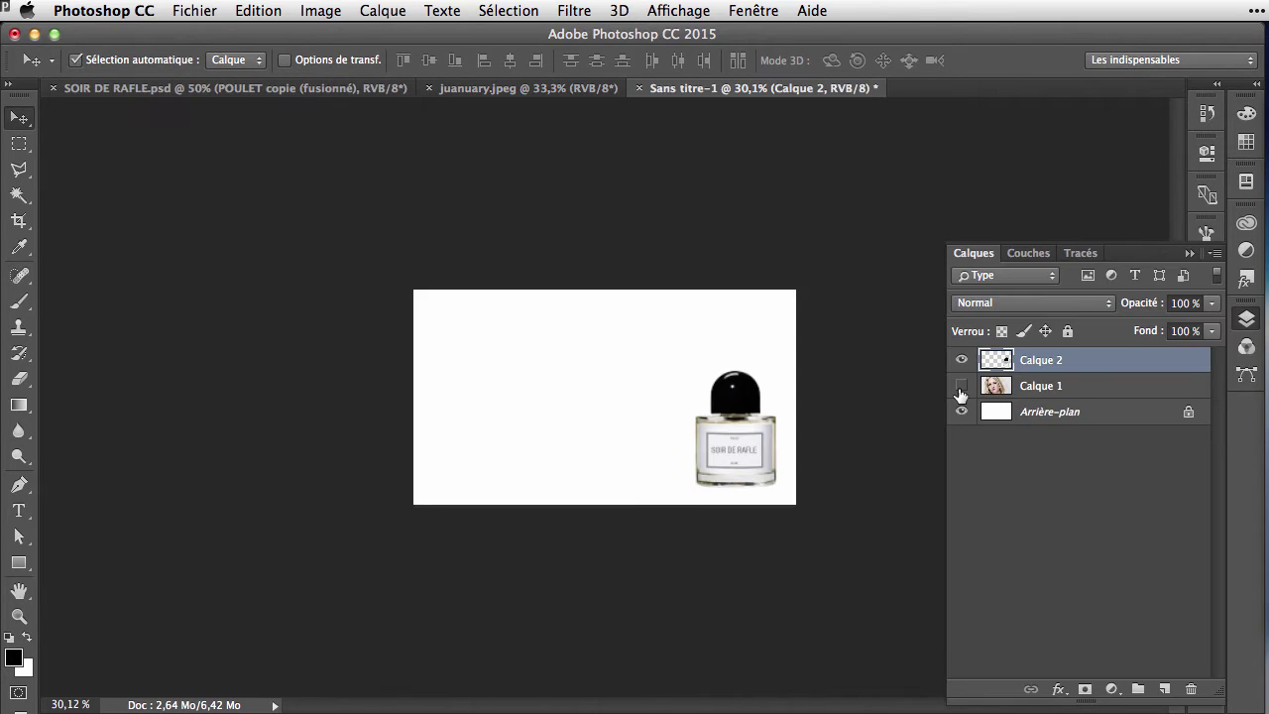
click(961, 386)
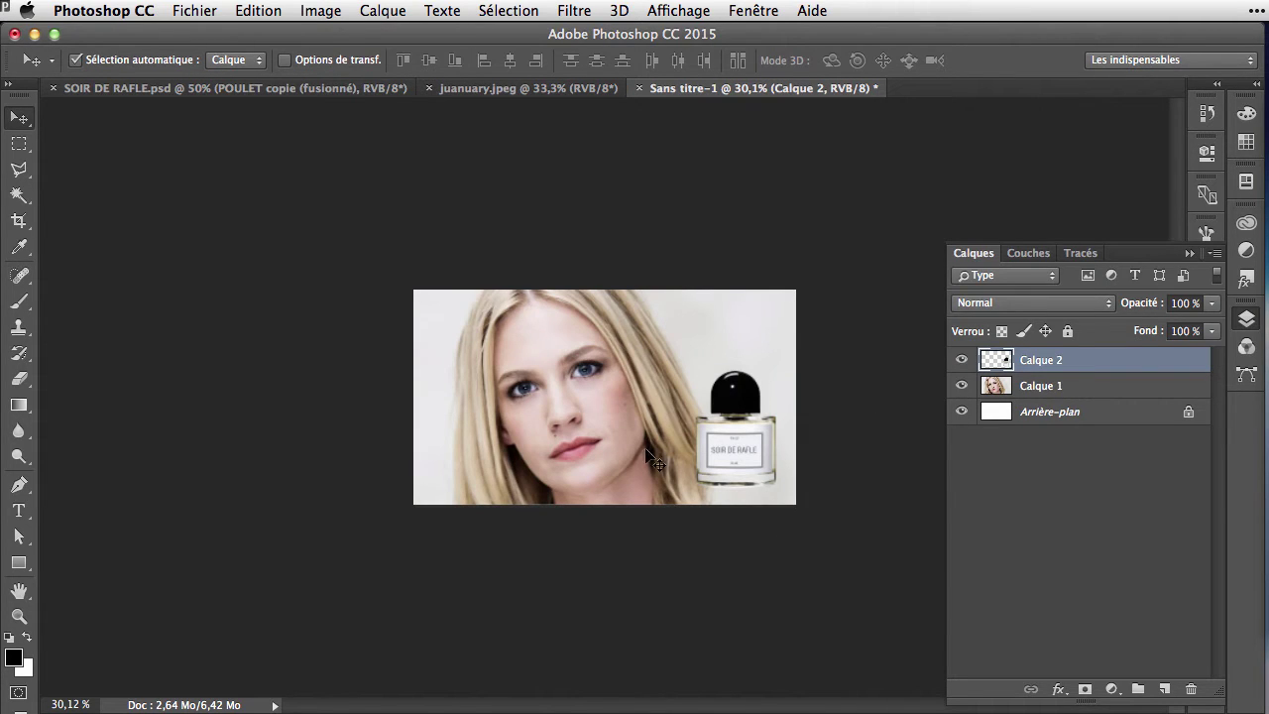
scroll(715, 408, up, 3)
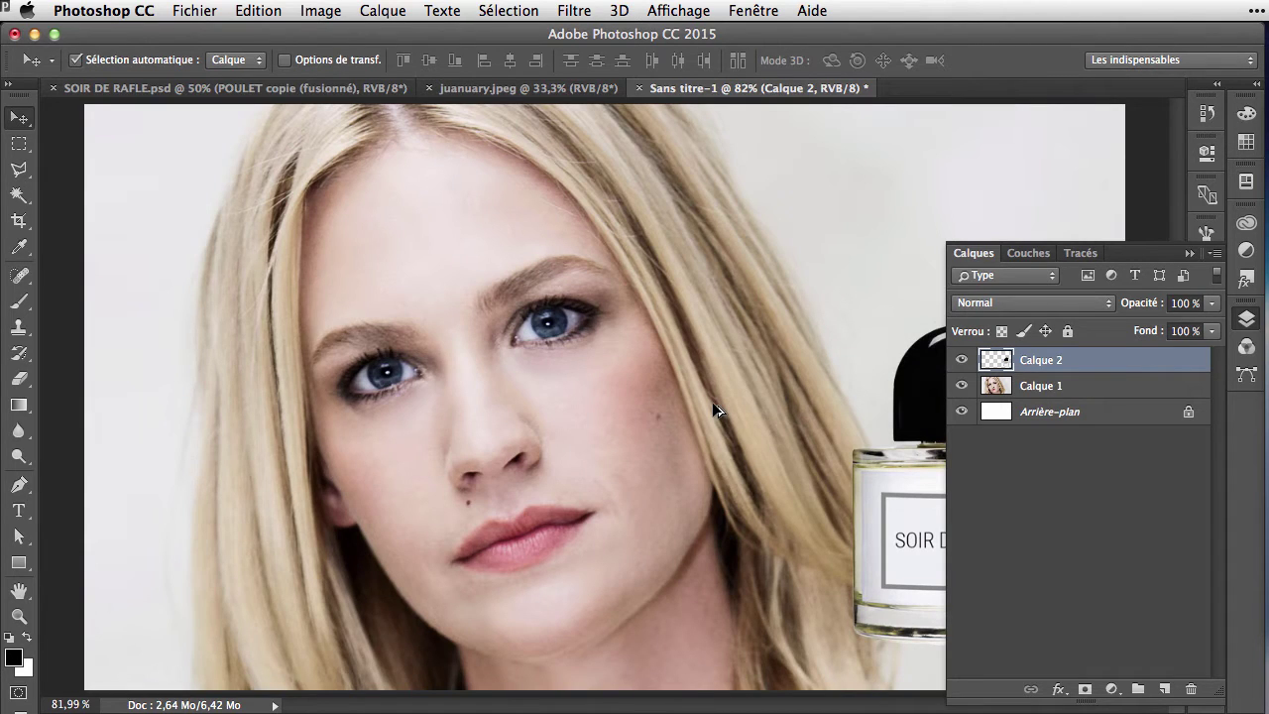
scroll(718, 408, down, 3)
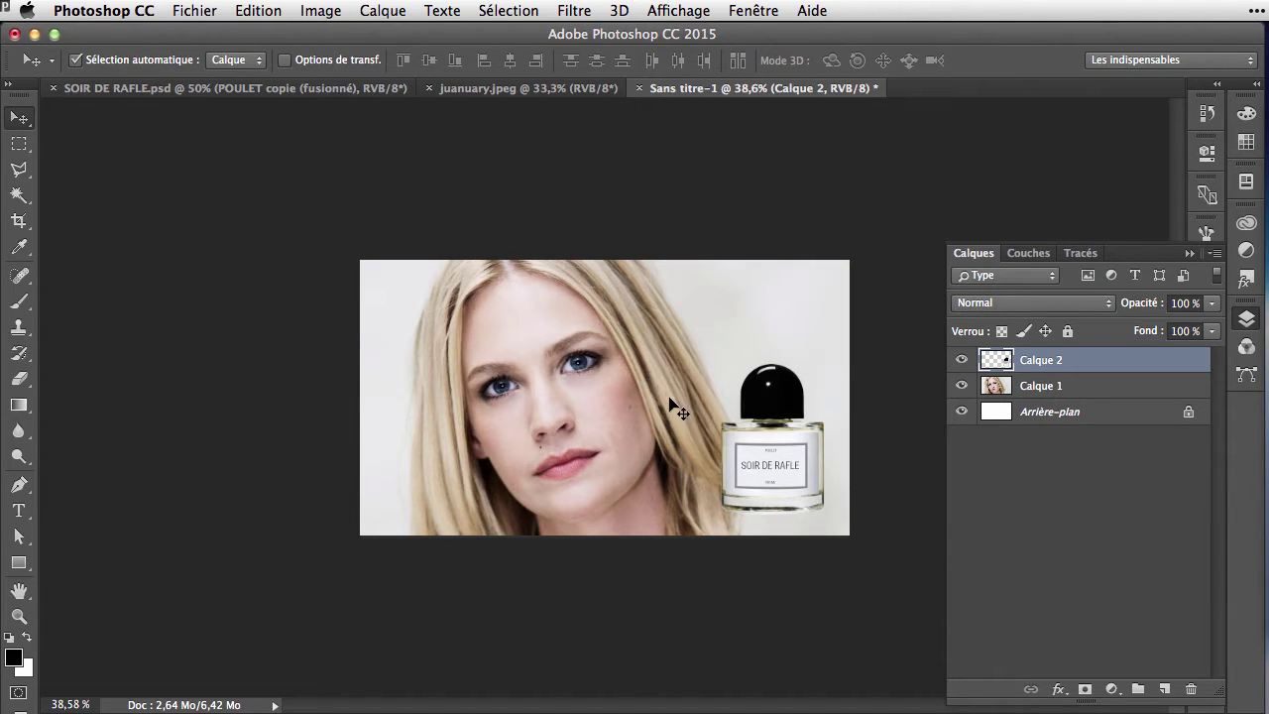
click(959, 386)
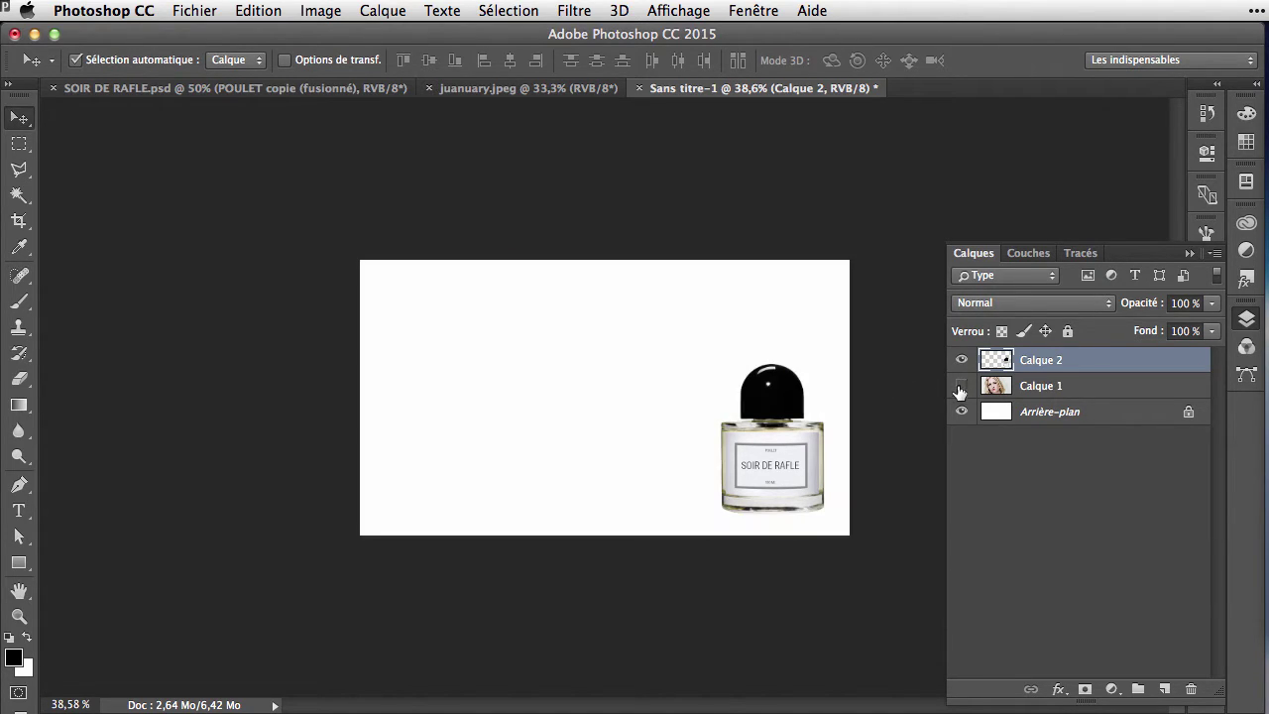
Create a new empty layer directly above the Arrière-plan layer
click(1049, 390)
click(1041, 409)
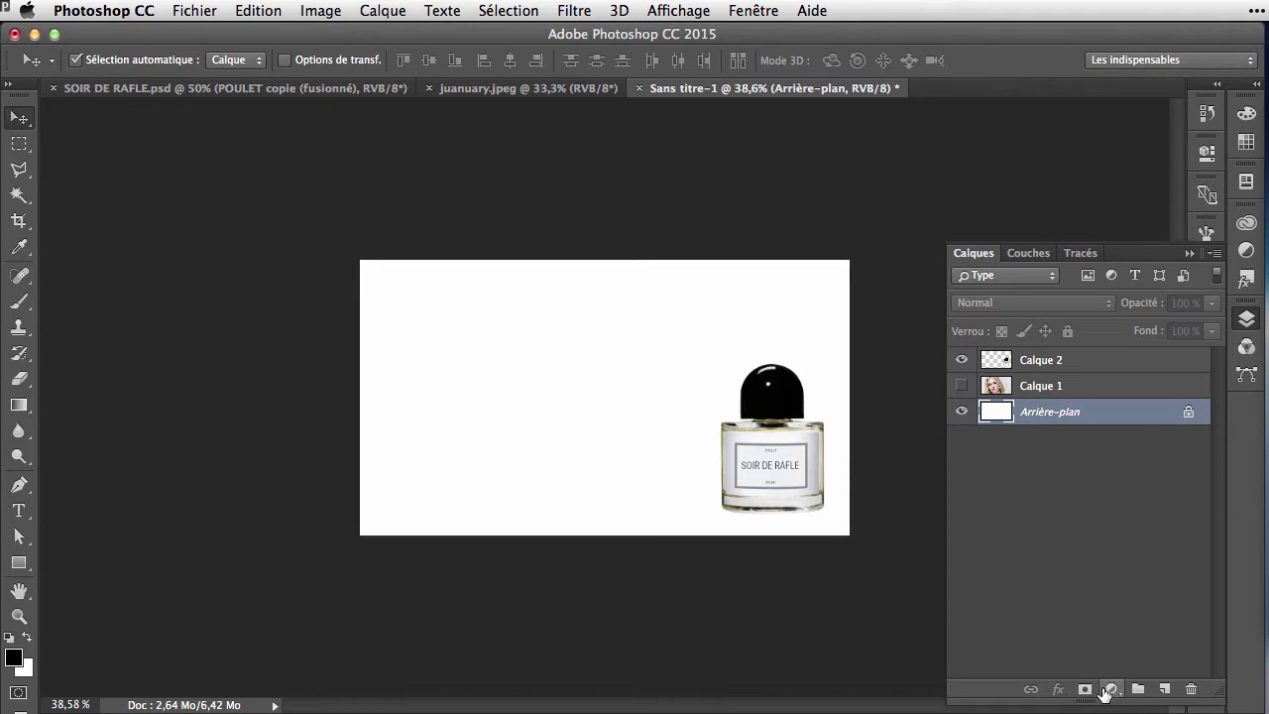
click(1165, 688)
Apply a linear black-to-white gradient overlay at -90° and 128 % scale to the new layer, and fill the layer with black
click(1058, 688)
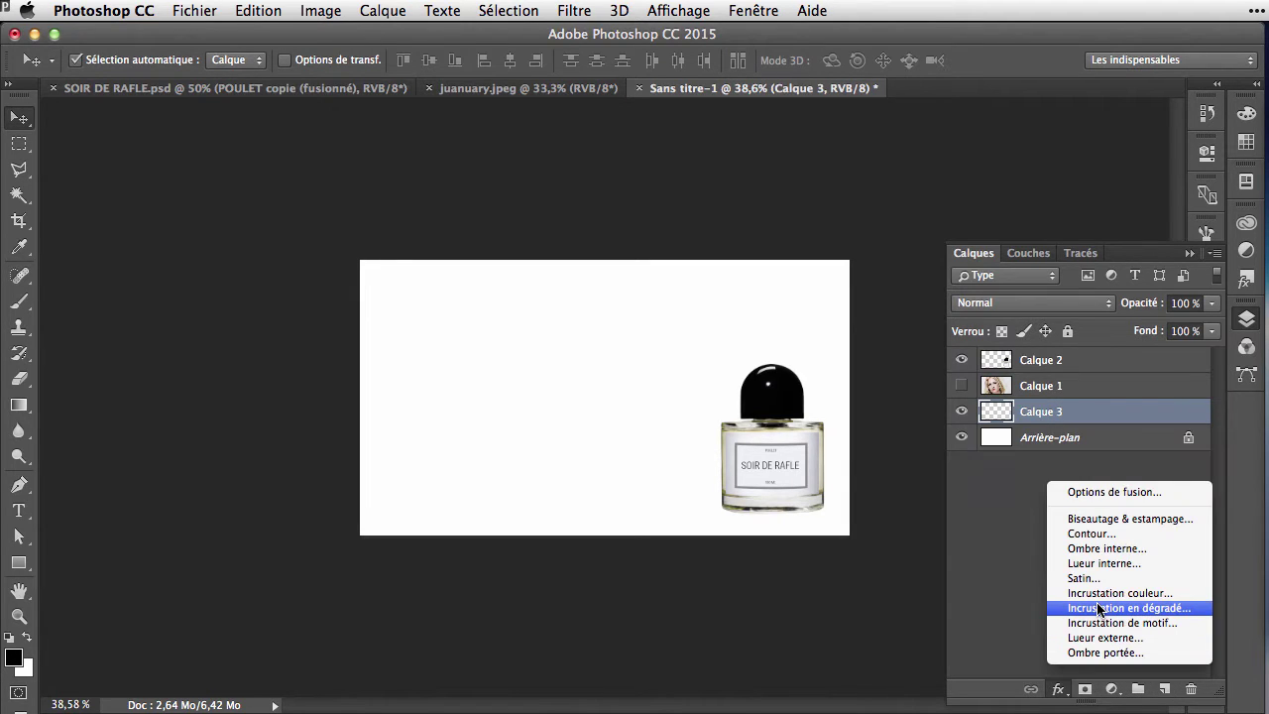
click(1202, 608)
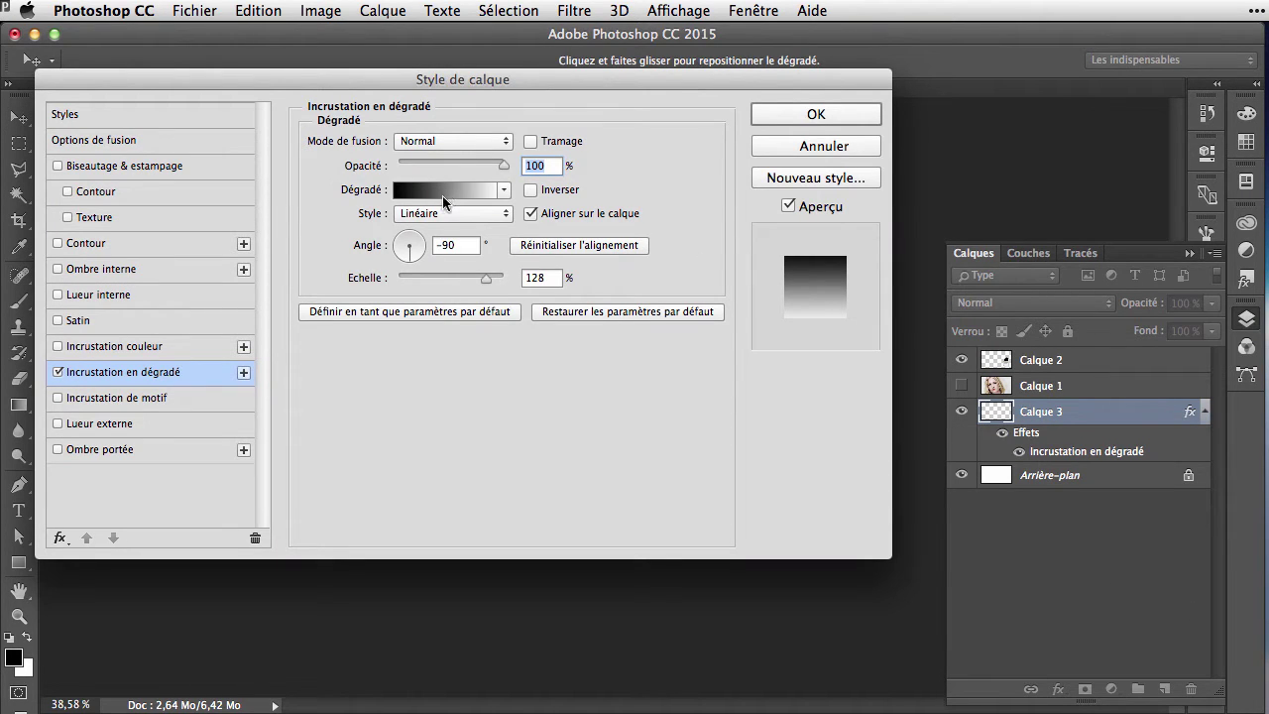
click(840, 115)
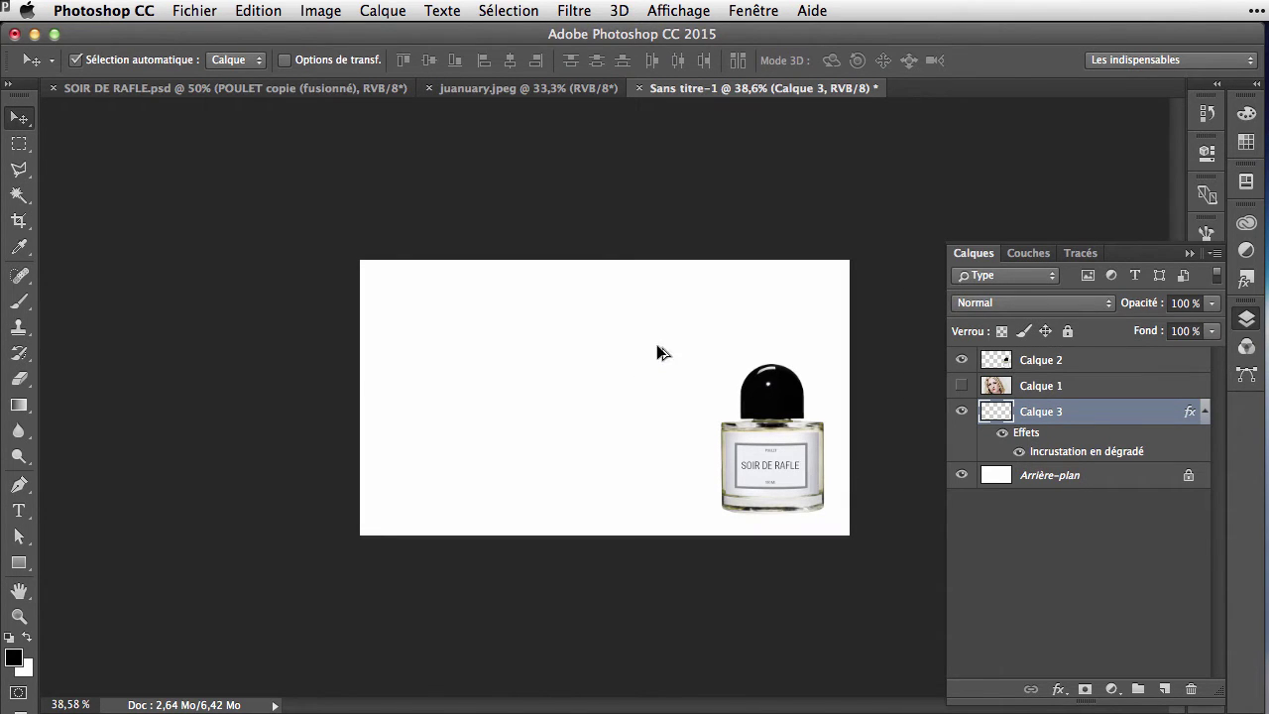
key(alt+BackSpace)
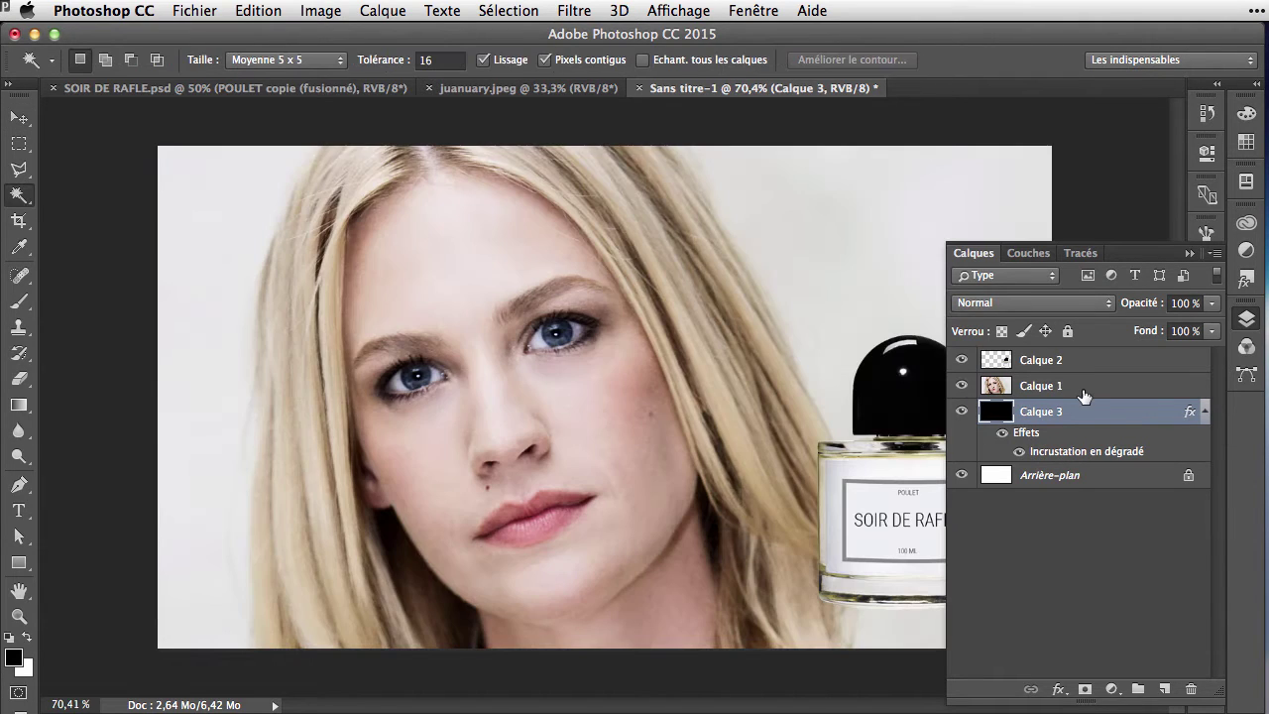
Duplicate the portrait layer Calque 1 and hide the original
click(1083, 395)
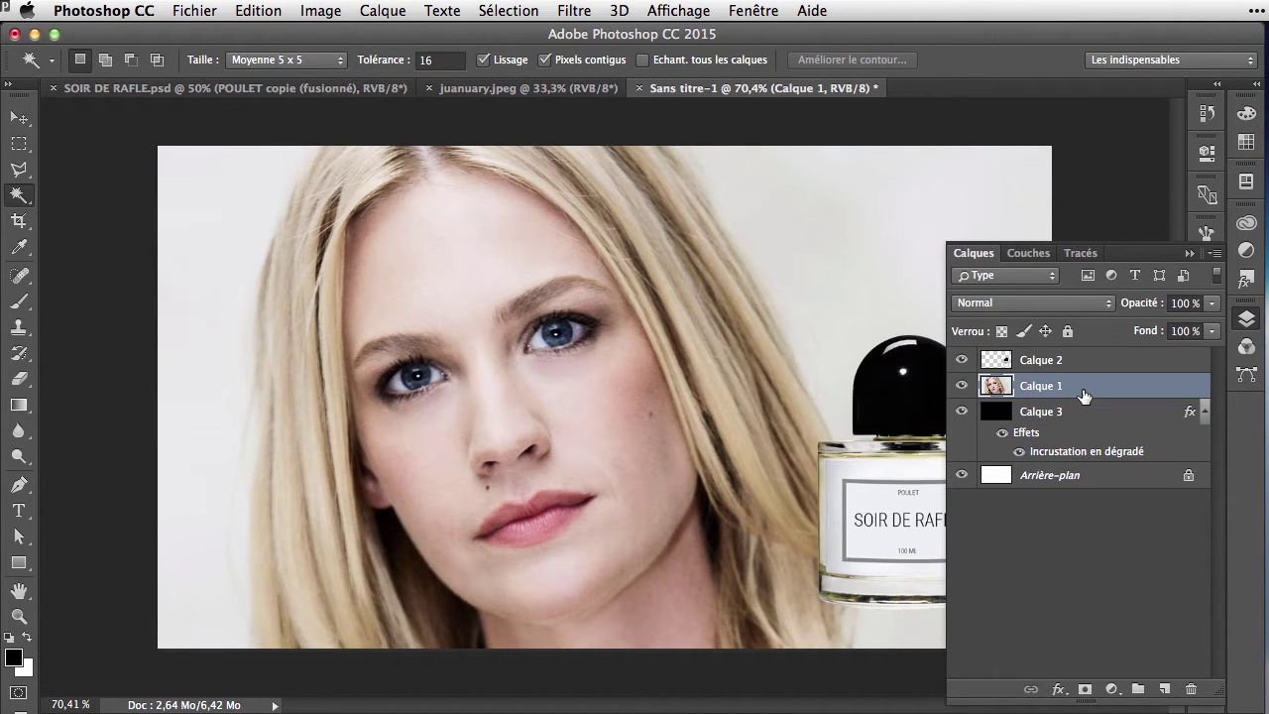
key(super+j)
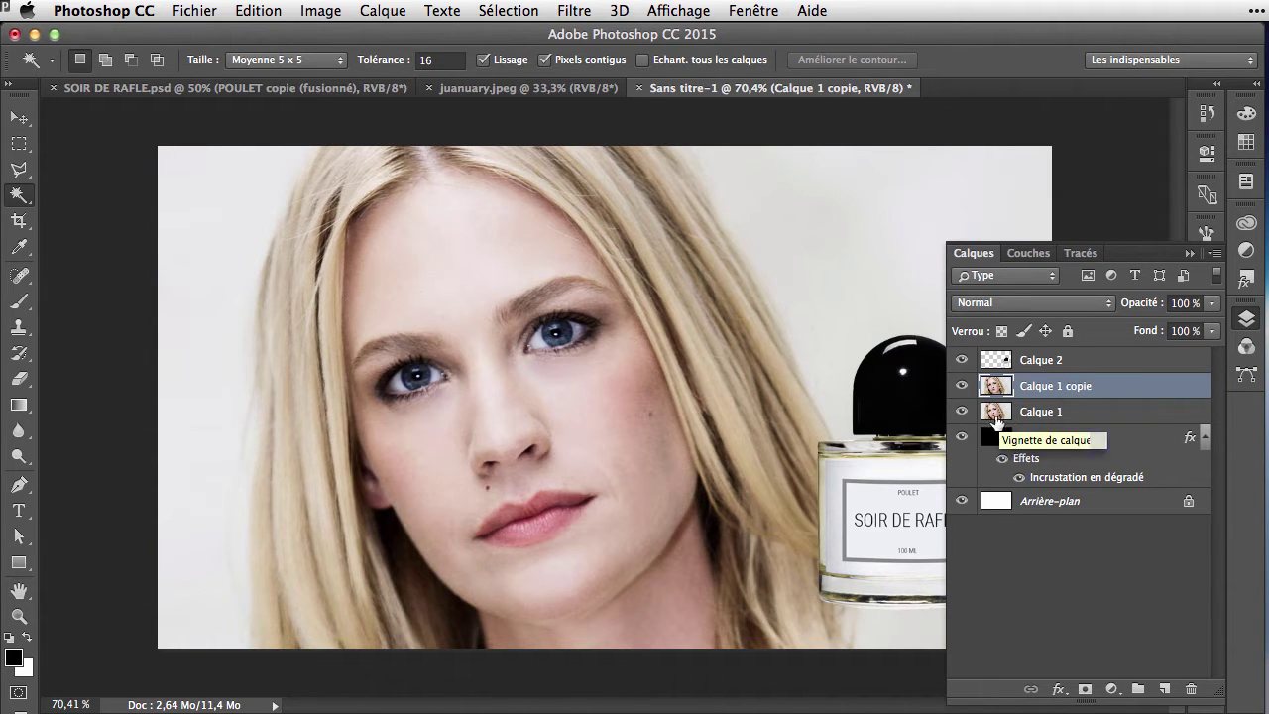
click(960, 414)
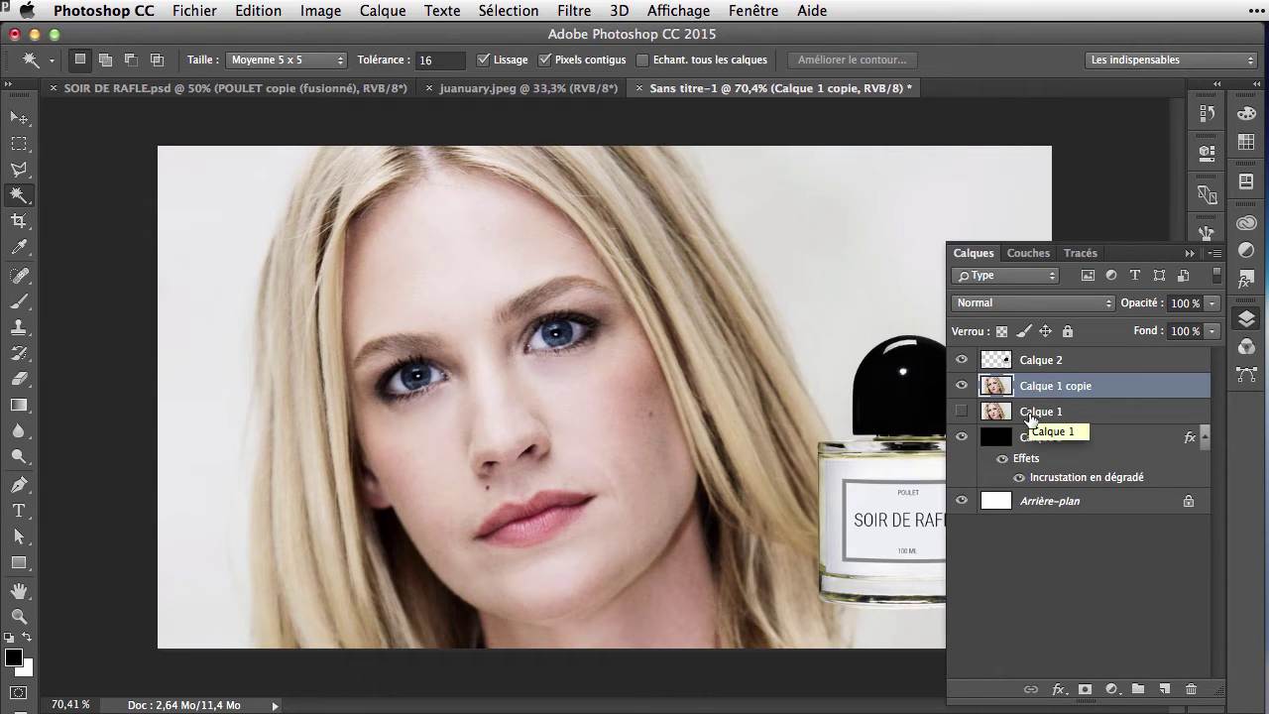
Convert the duplicated portrait layer to a smart object and open its contents for editing
right_click(1111, 387)
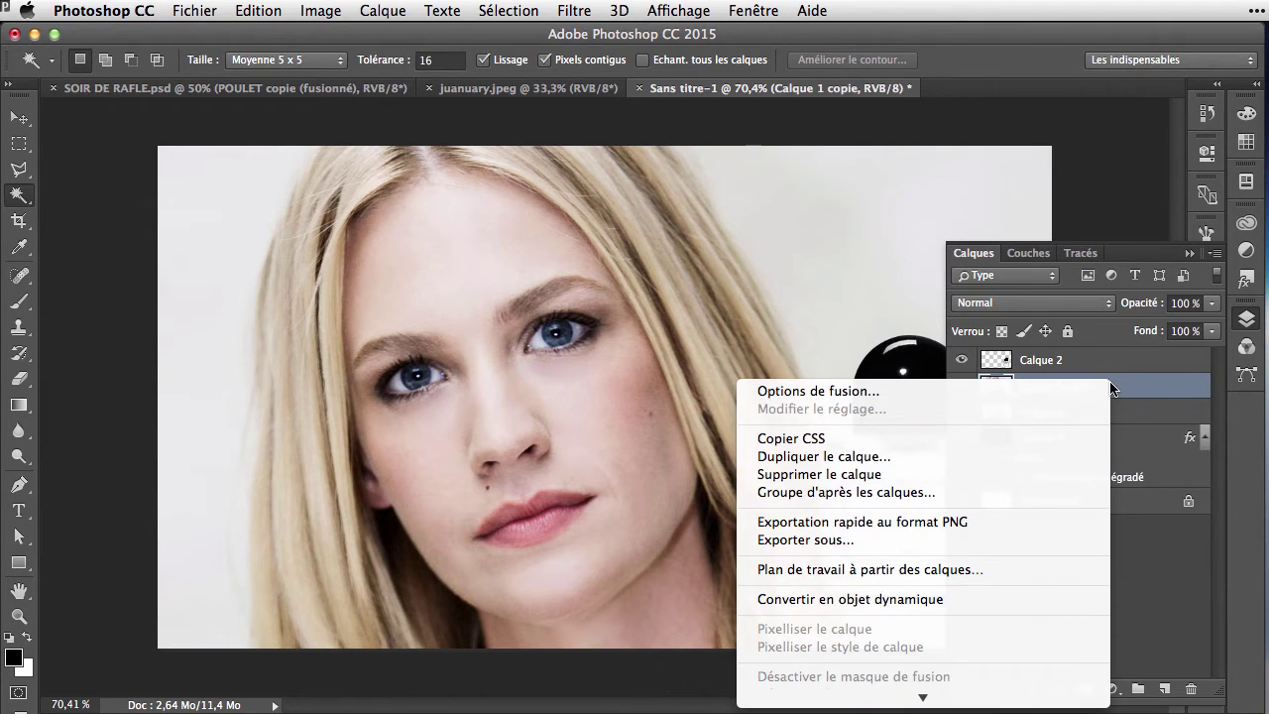
click(1030, 601)
double_click(996, 386)
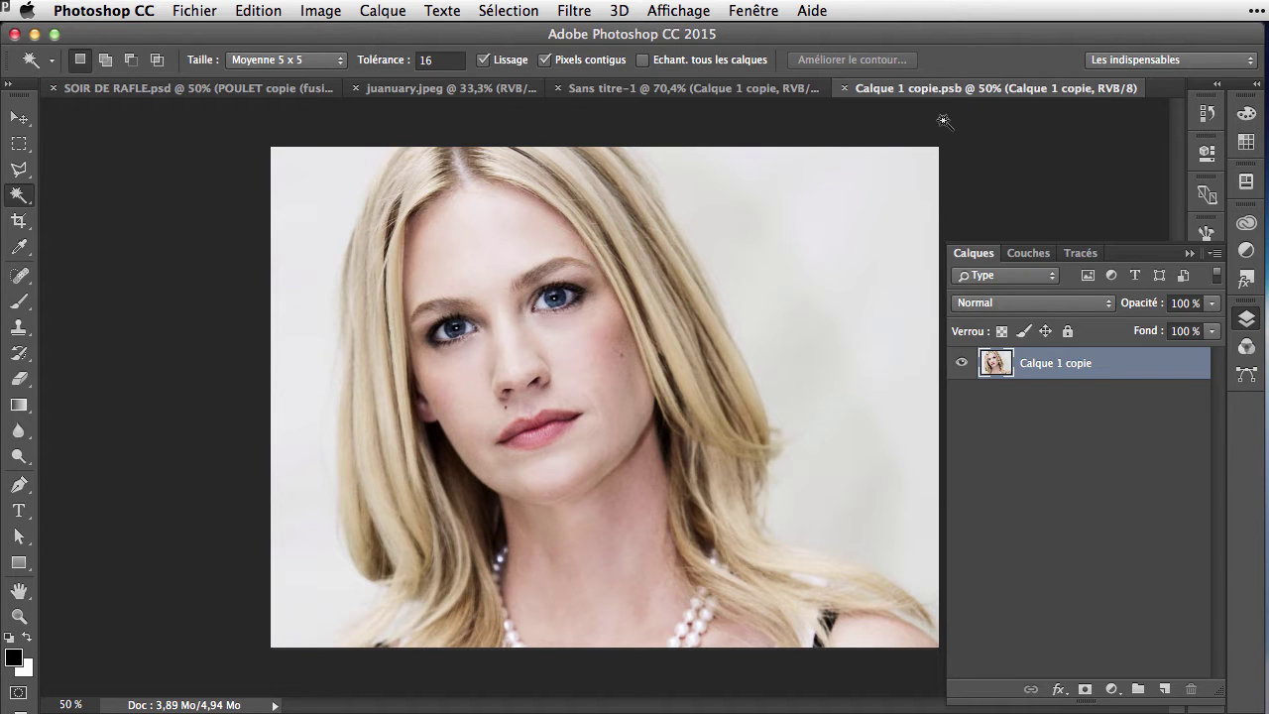
Convert the smart object's contents to grayscale mode (Niveaux de gris)
click(320, 11)
mouse_move(315, 33)
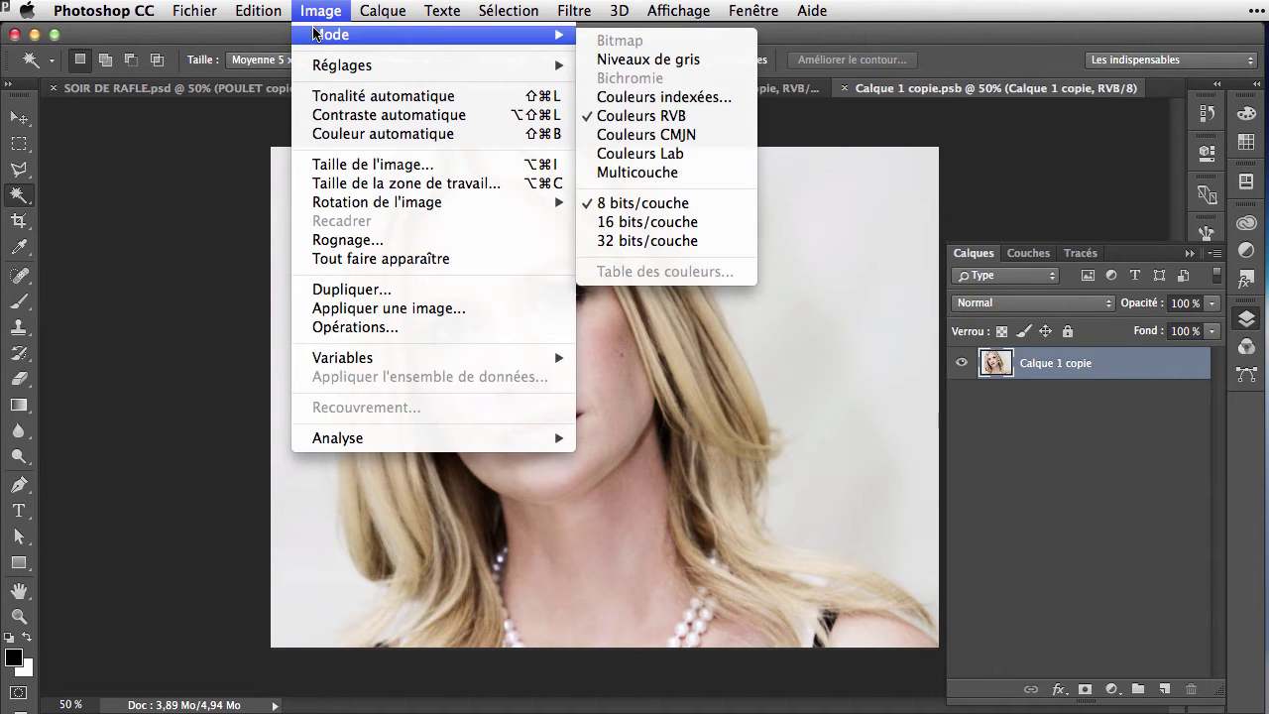
click(648, 59)
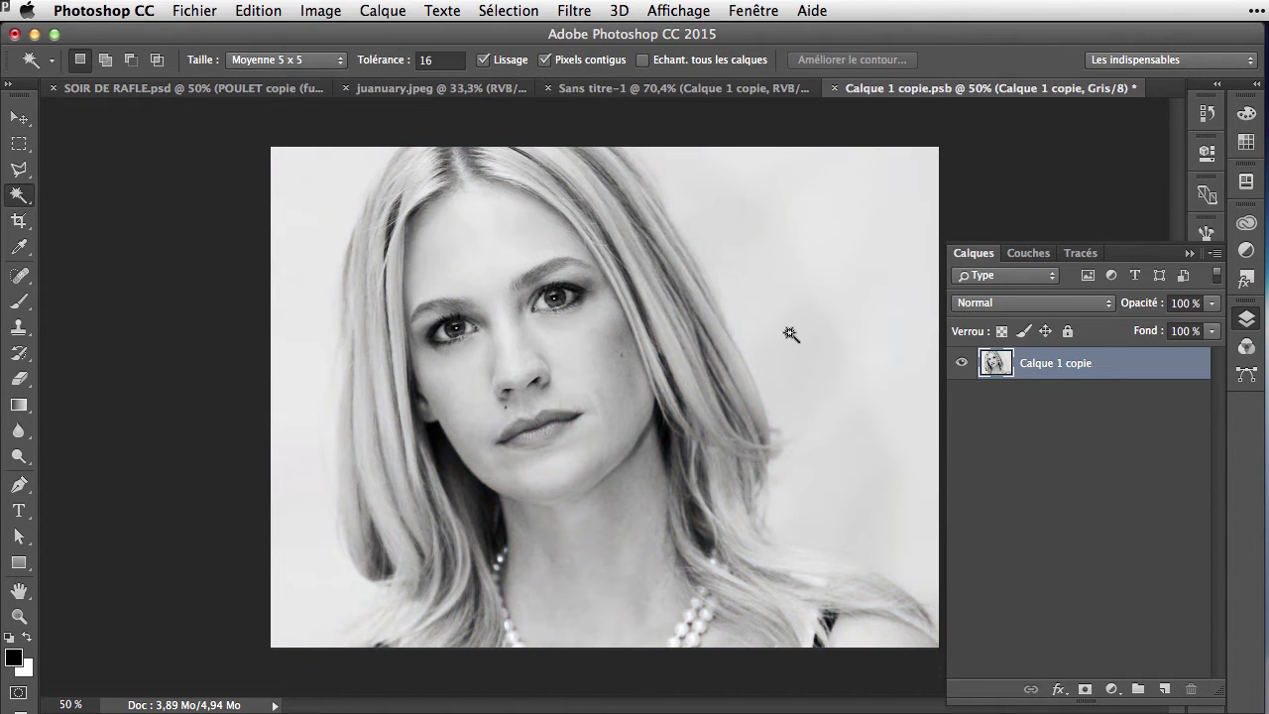
Adjust the grayscale portrait's Levels with input values of 17 for shadows, 1,75 for midtones and 208 for highlights
key(super+l)
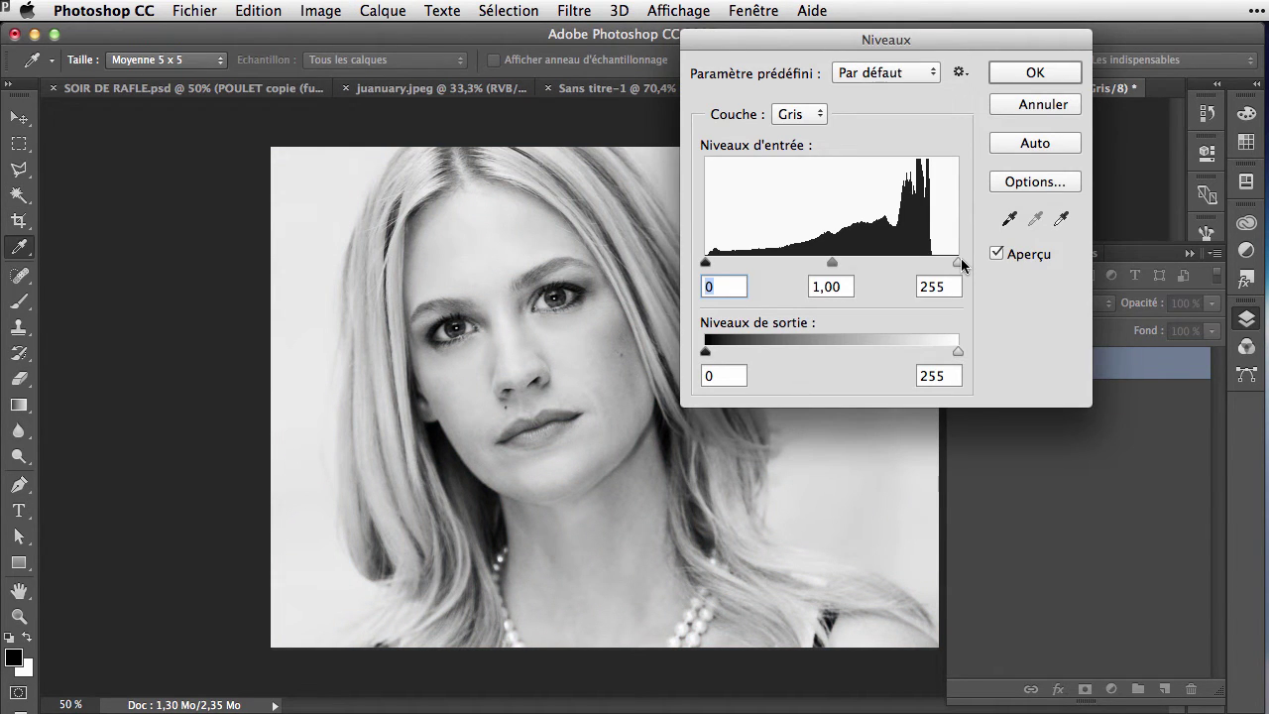
drag(956, 259, 919, 266)
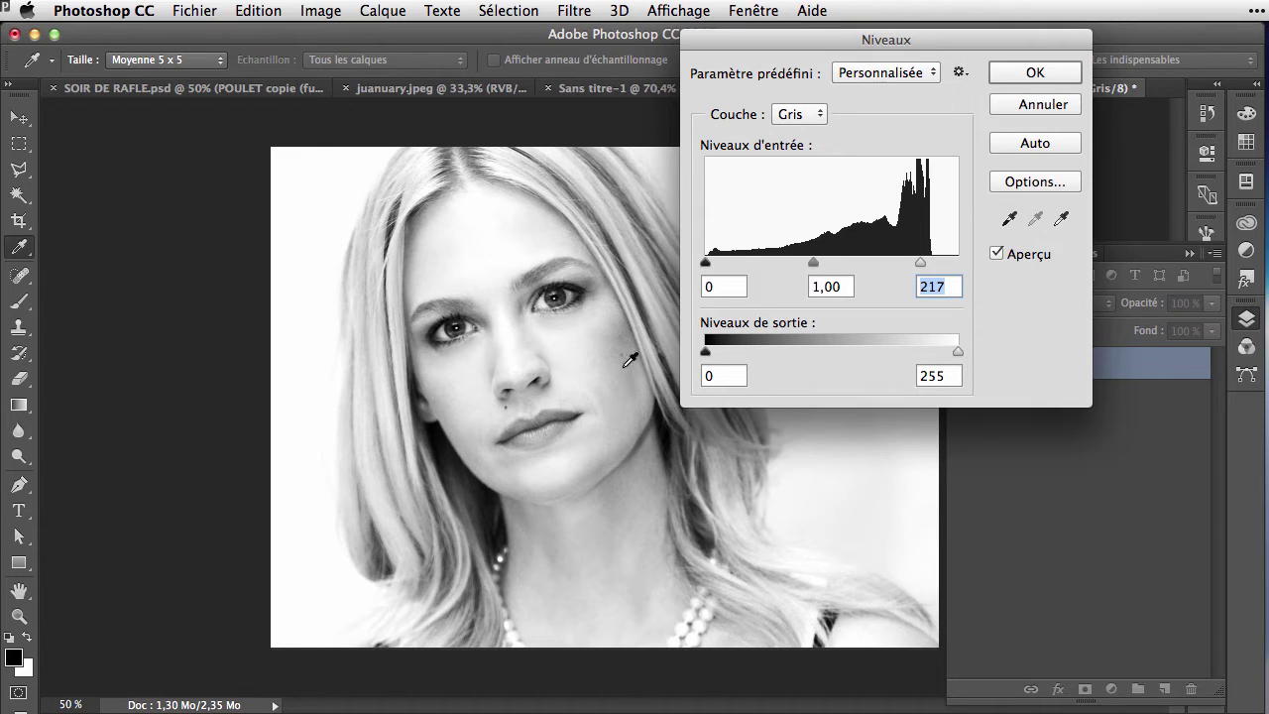
mouse_move(813, 263)
mouse_down()
mouse_move(747, 279)
mouse_move(790, 273)
mouse_up()
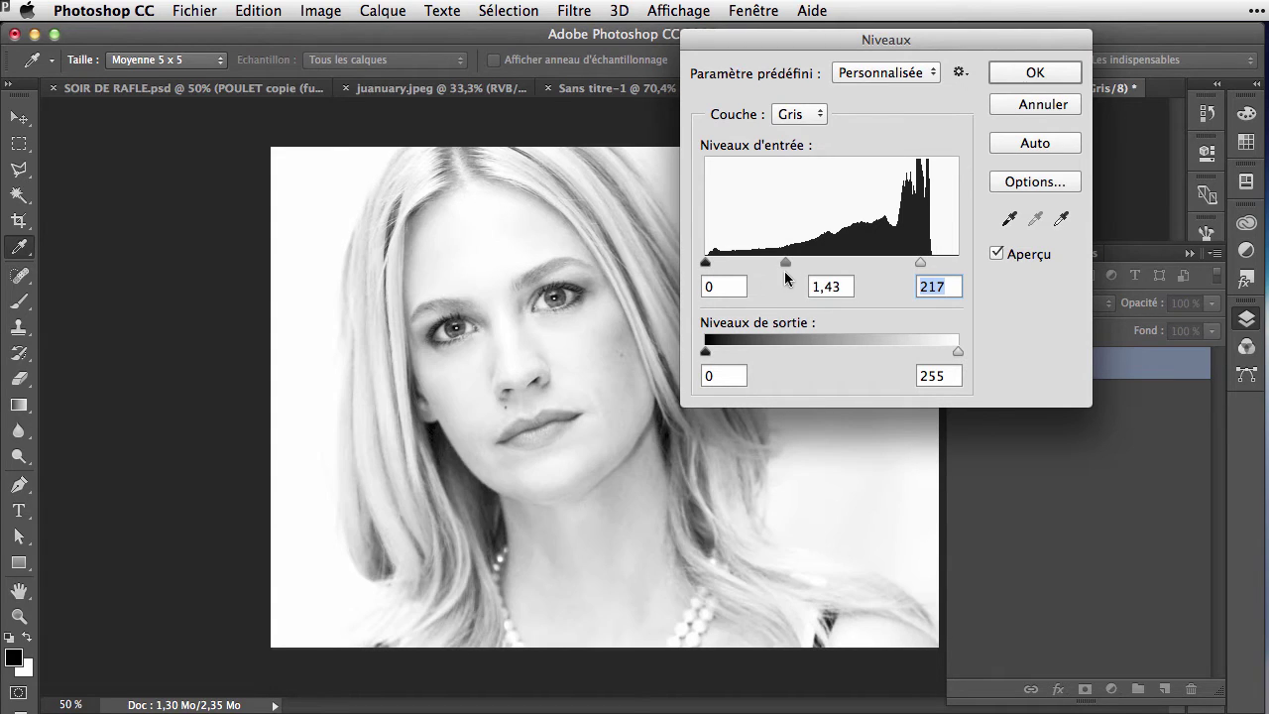
drag(705, 264, 779, 262)
drag(920, 262, 911, 263)
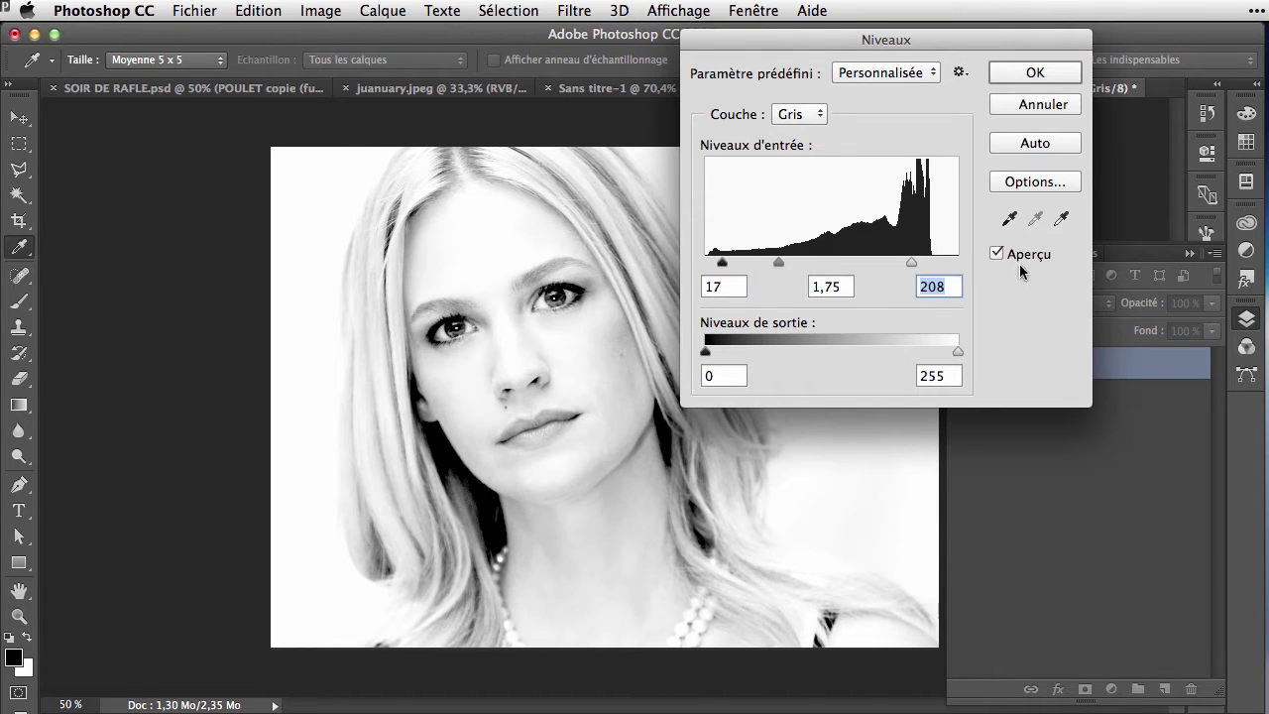
click(1046, 70)
Close the smart object document Calque 1 copie.psb and save its changes
key(w)
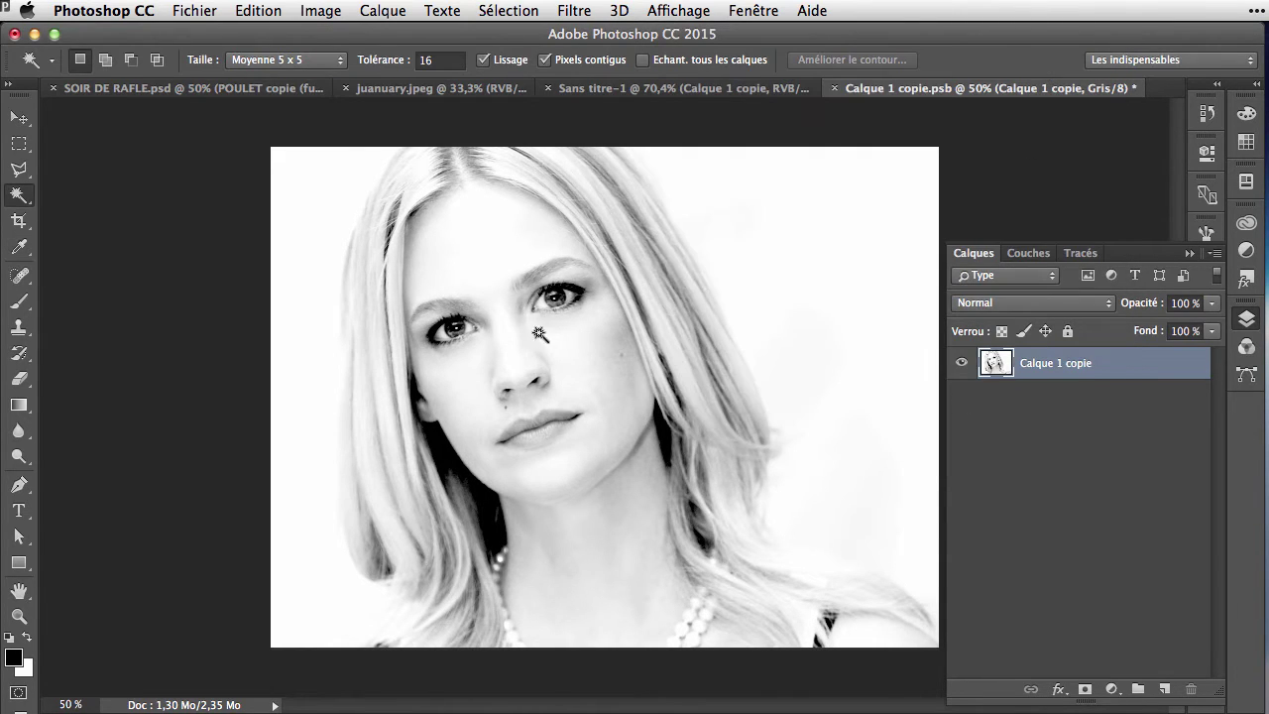
click(835, 88)
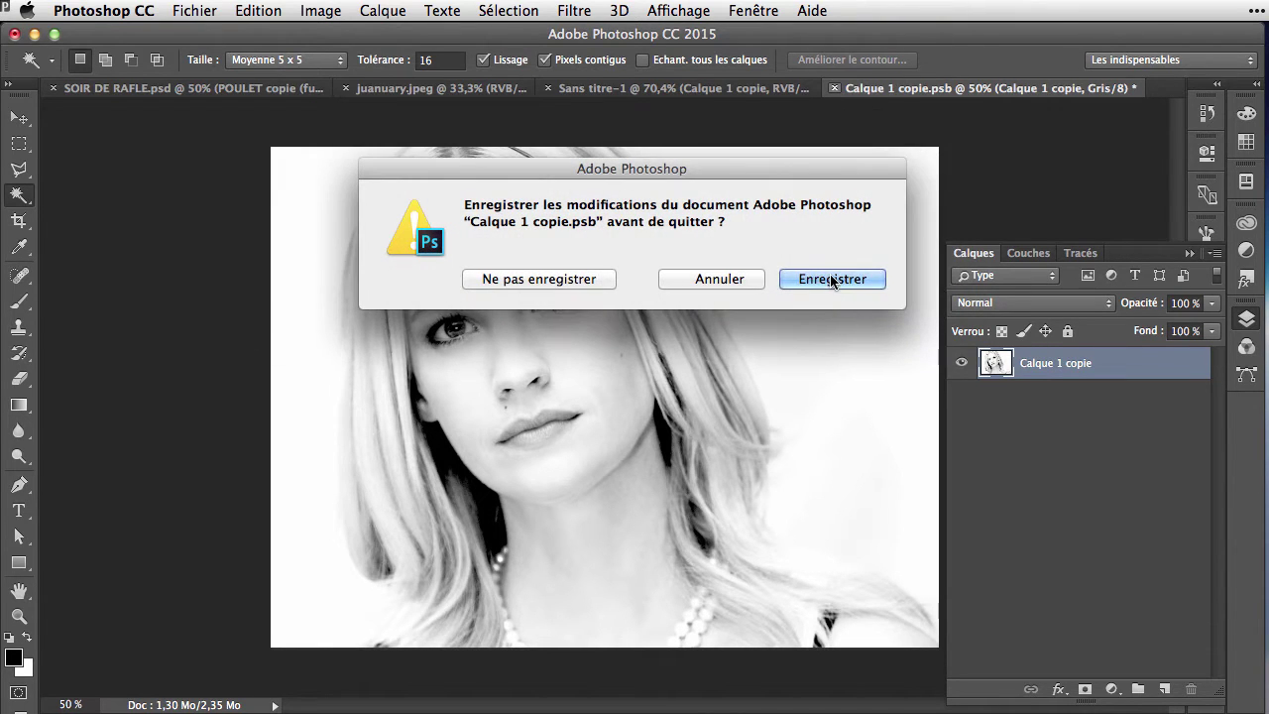
click(831, 278)
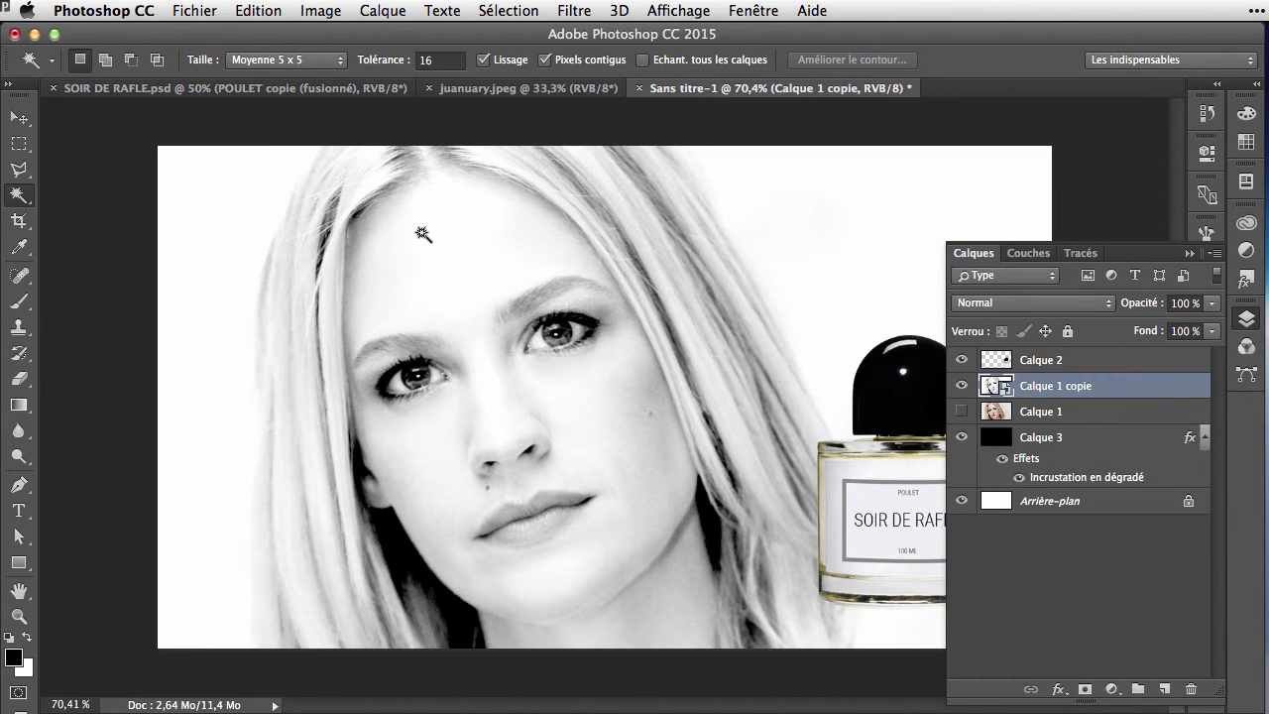
Apply a posterize adjustment (Isohélie) with 4 levels to the Calque 1 copie smart object
click(322, 11)
mouse_move(329, 65)
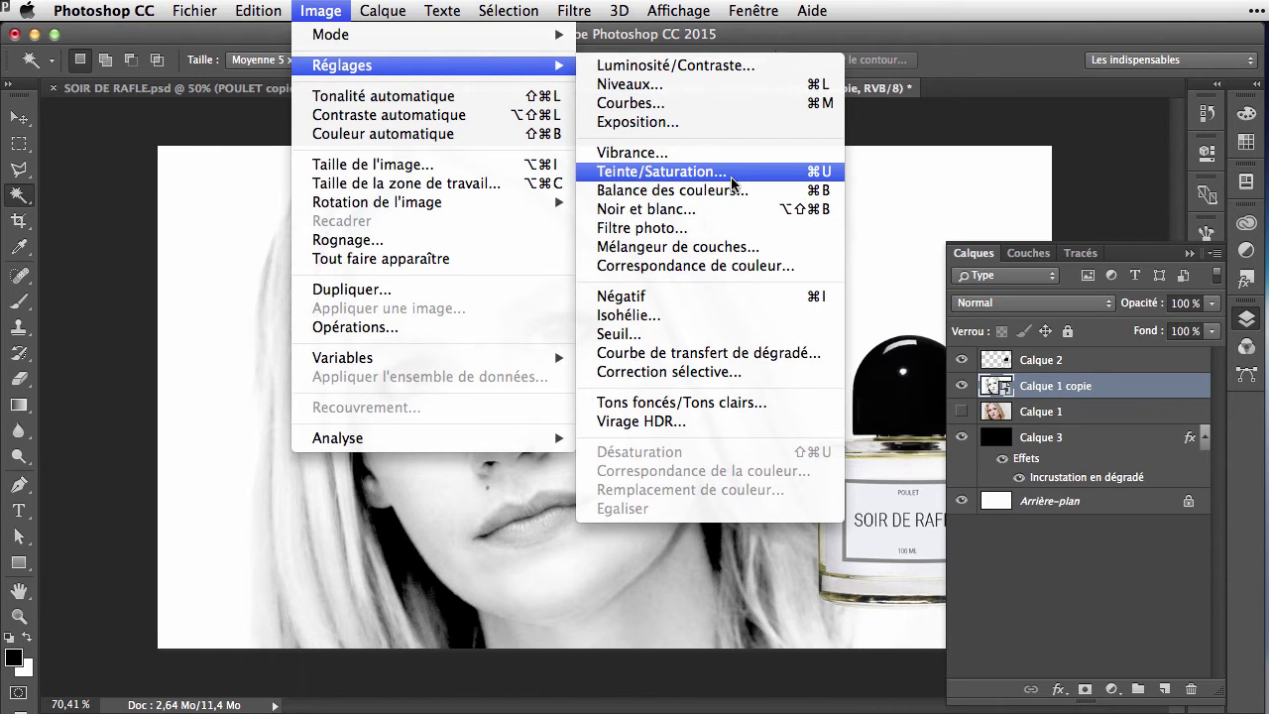
click(731, 315)
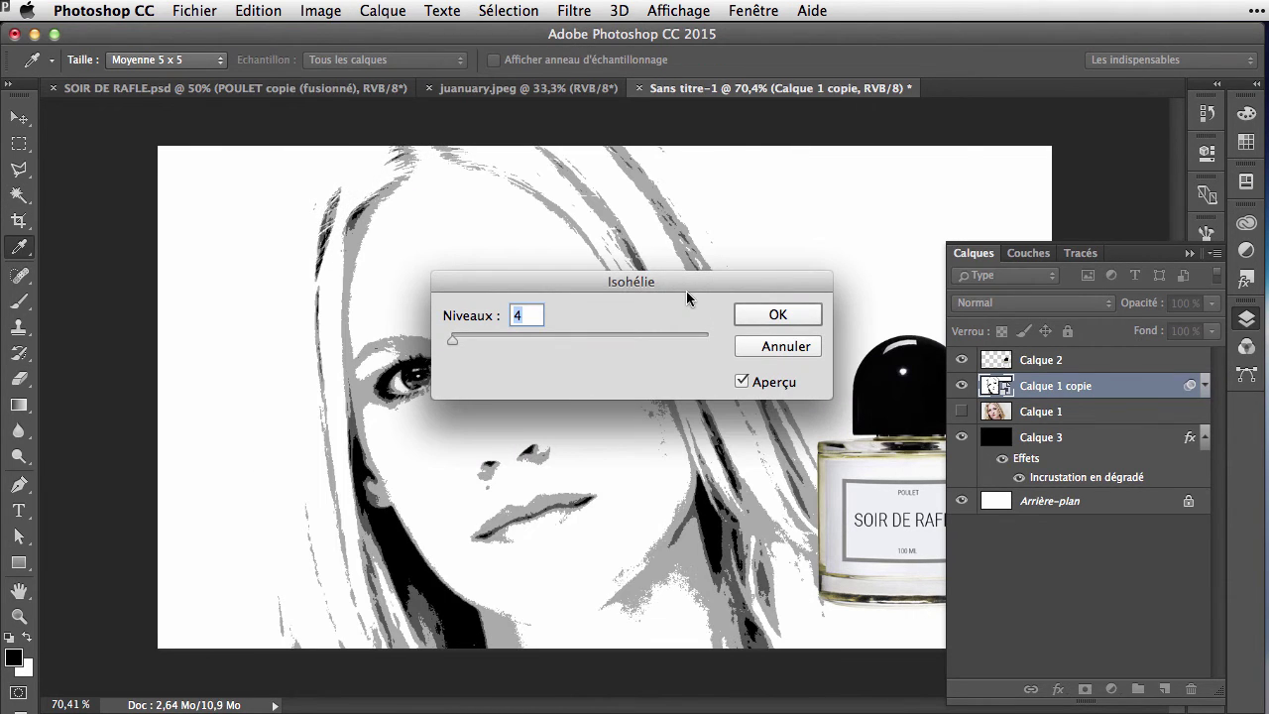
drag(637, 277, 713, 184)
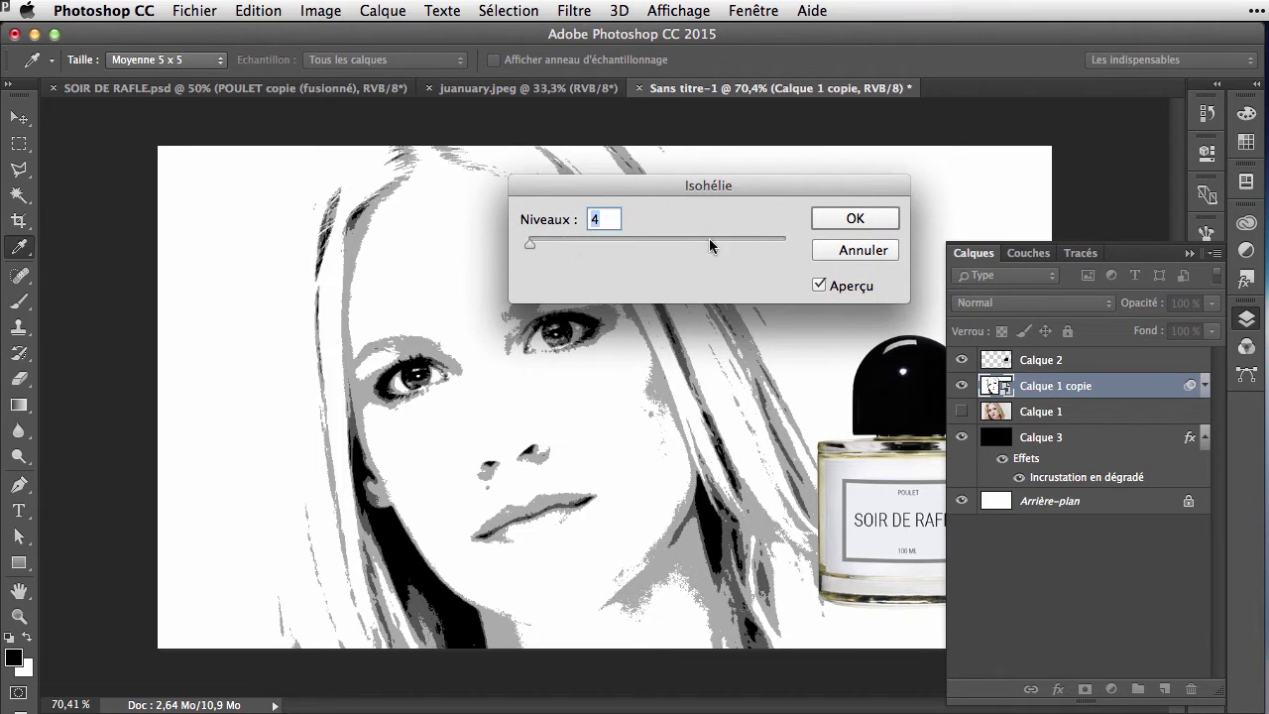
click(876, 217)
key(w)
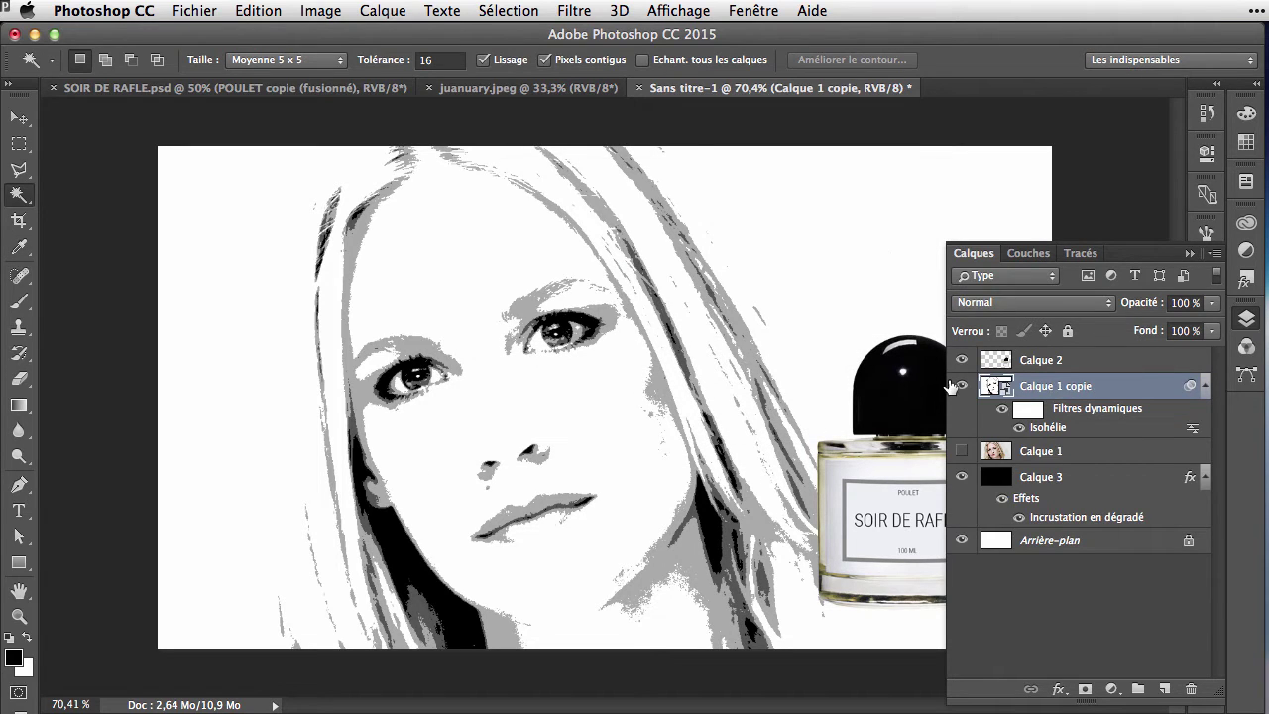
Show the original Calque 1 and set the blend mode of Calque 1 copie to Superposition
key(v)
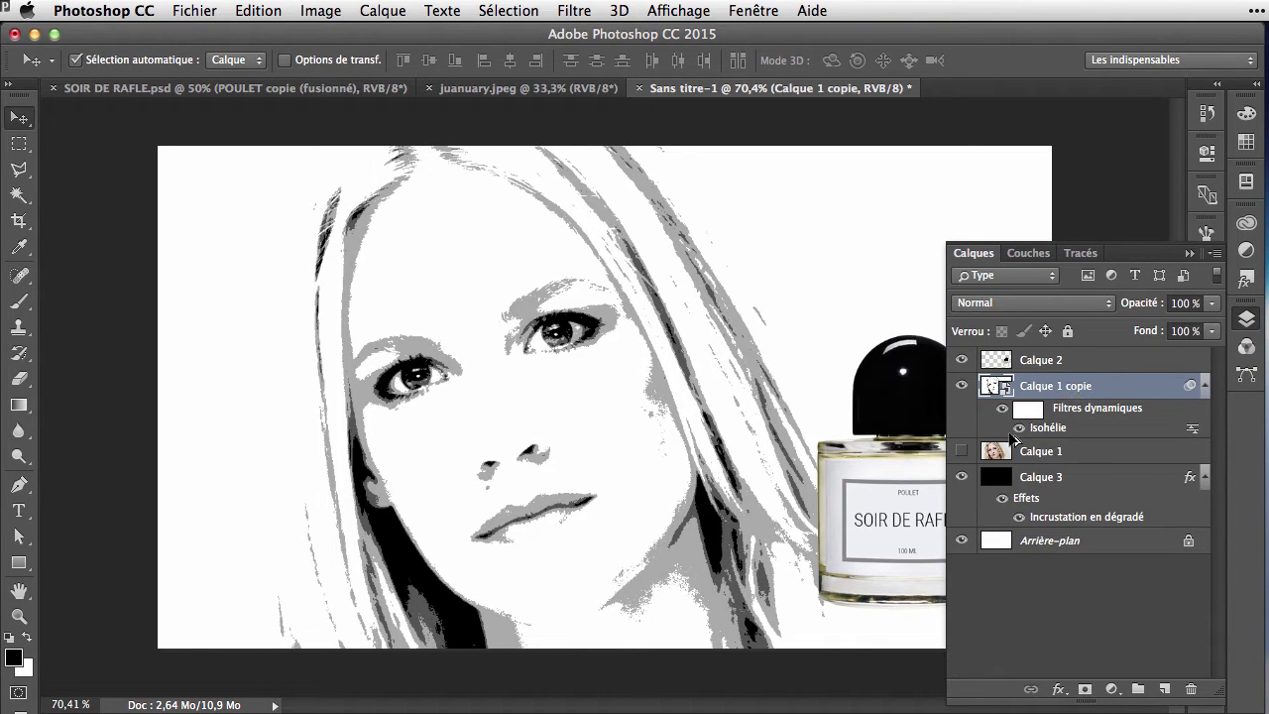
click(960, 451)
click(1011, 315)
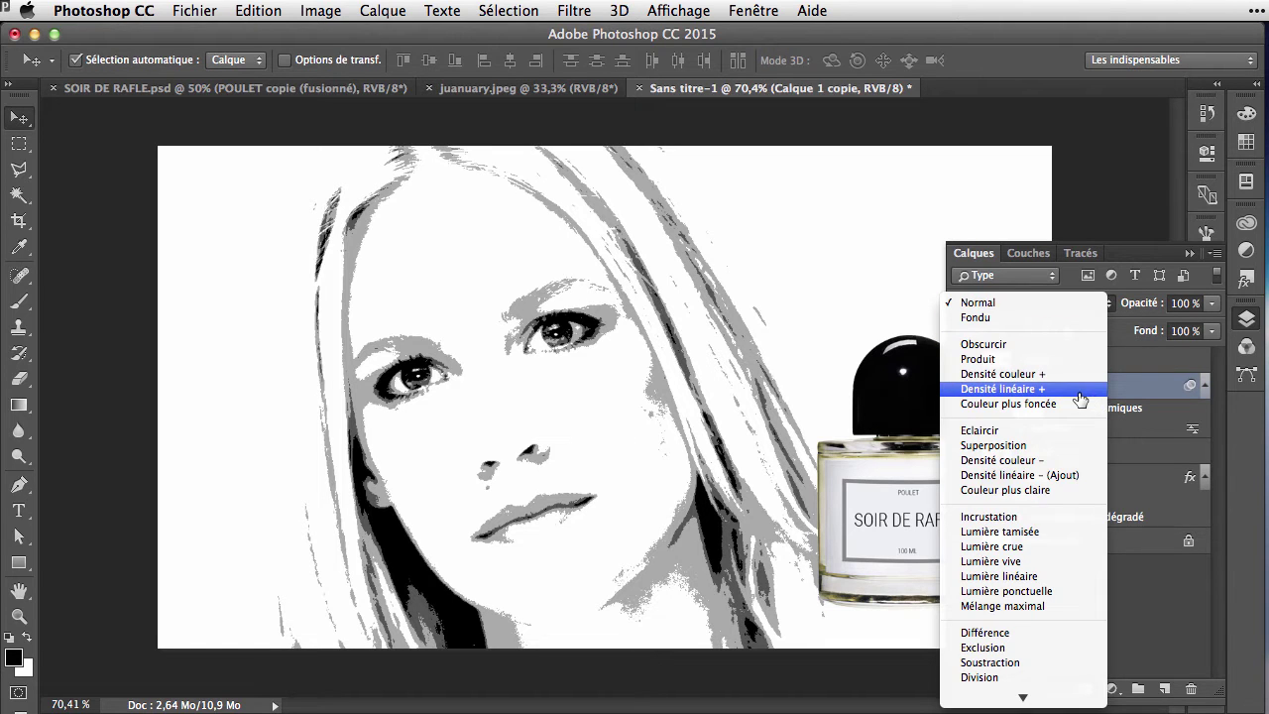
click(1029, 453)
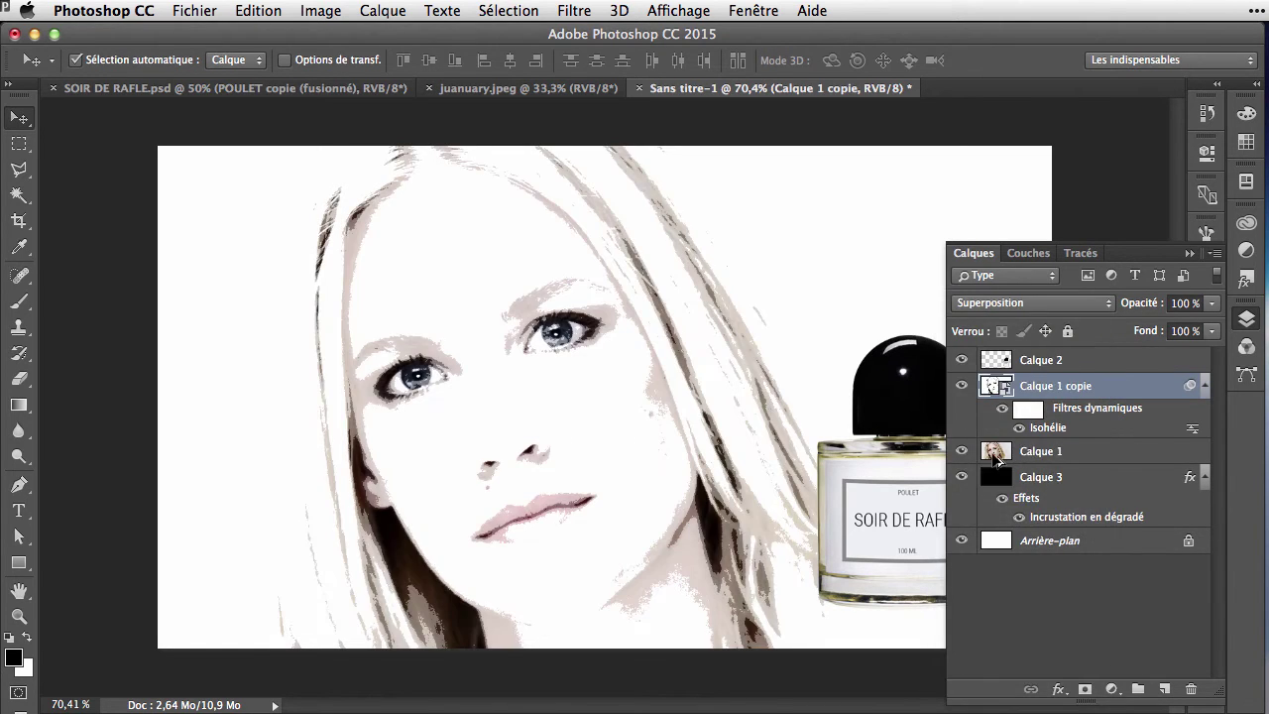
Change the blend mode of Calque 1 copie to Incrustation
click(1039, 301)
click(1034, 375)
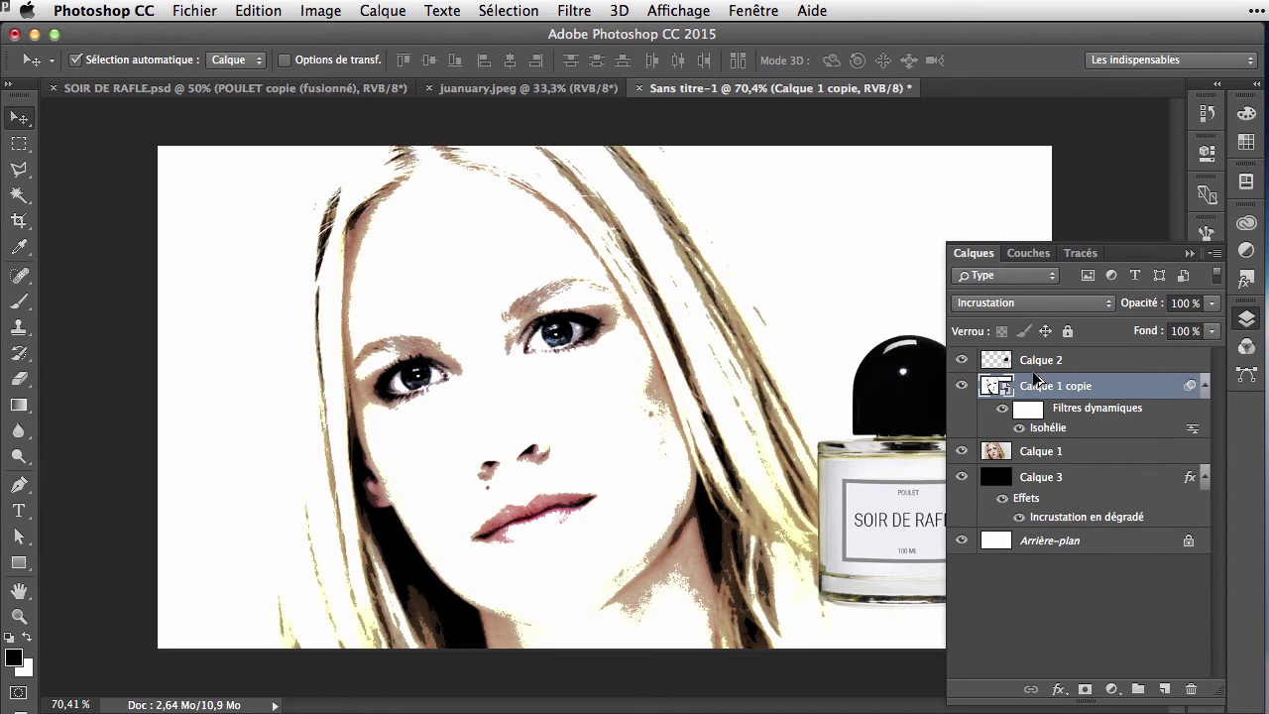
Duplicate the original portrait layer Calque 1 and convert the duplicate into a smart object
click(1048, 457)
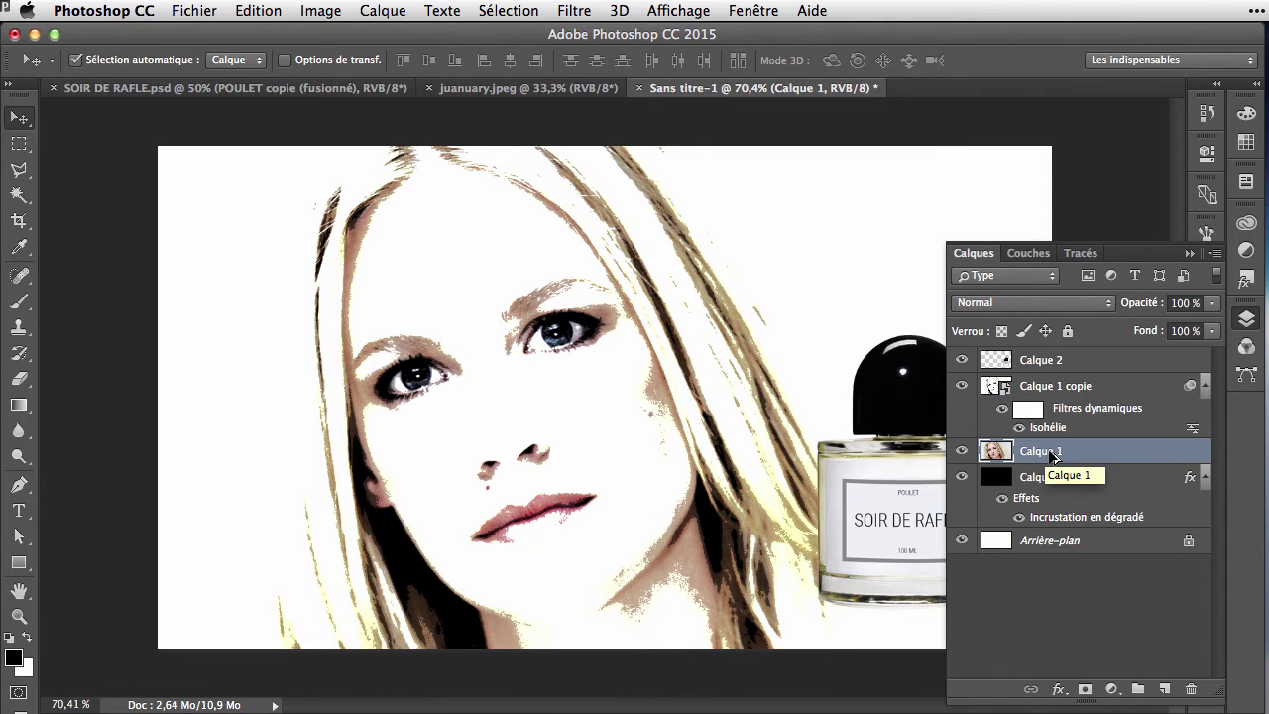
key(super+j)
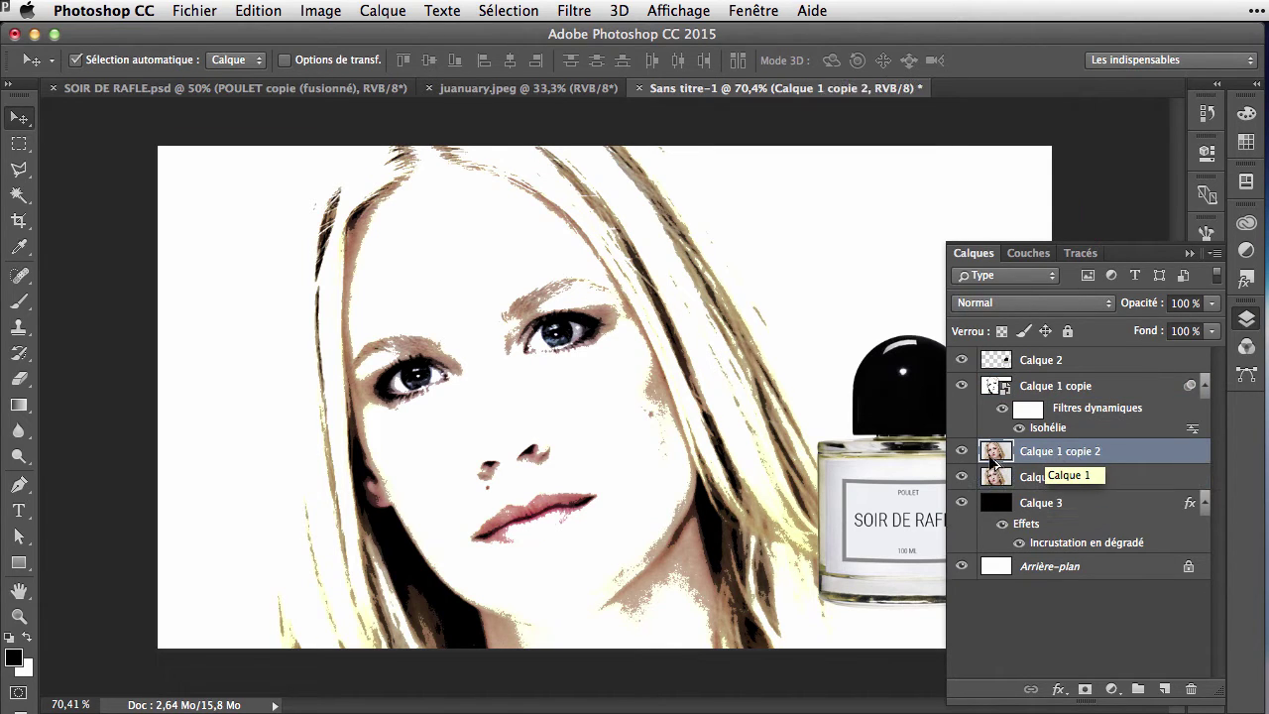
right_click(1026, 454)
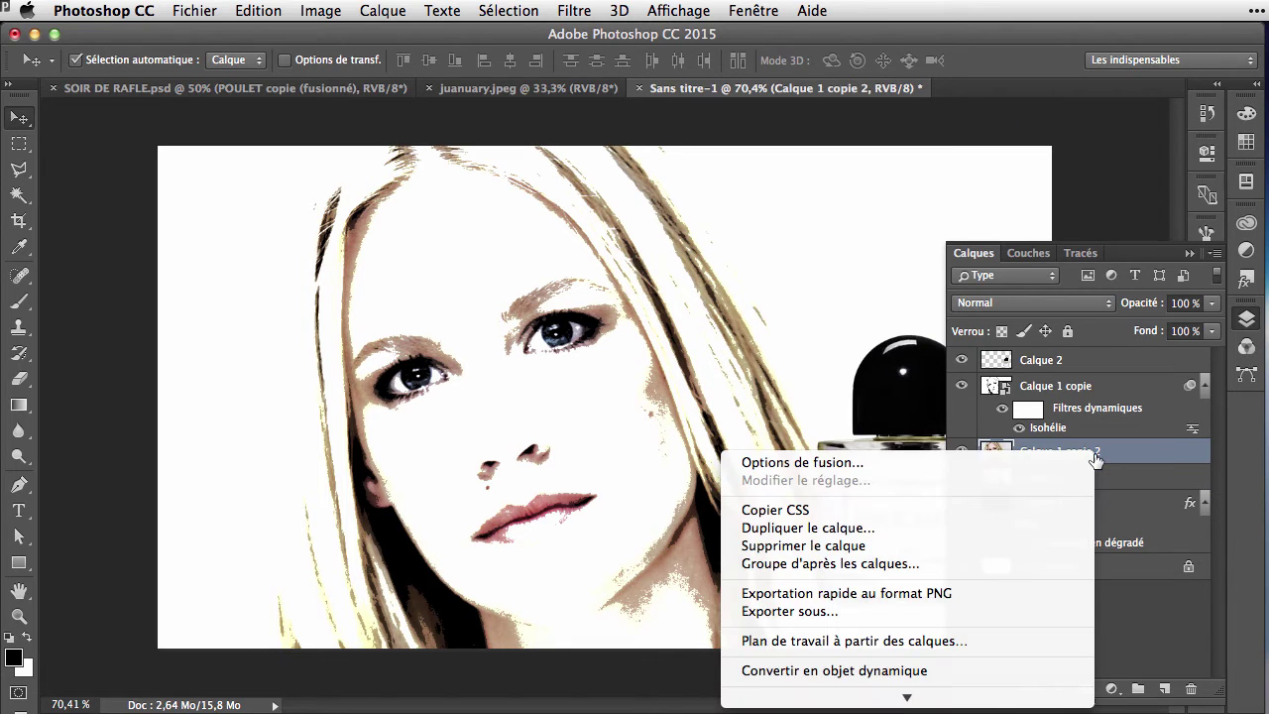
click(1049, 671)
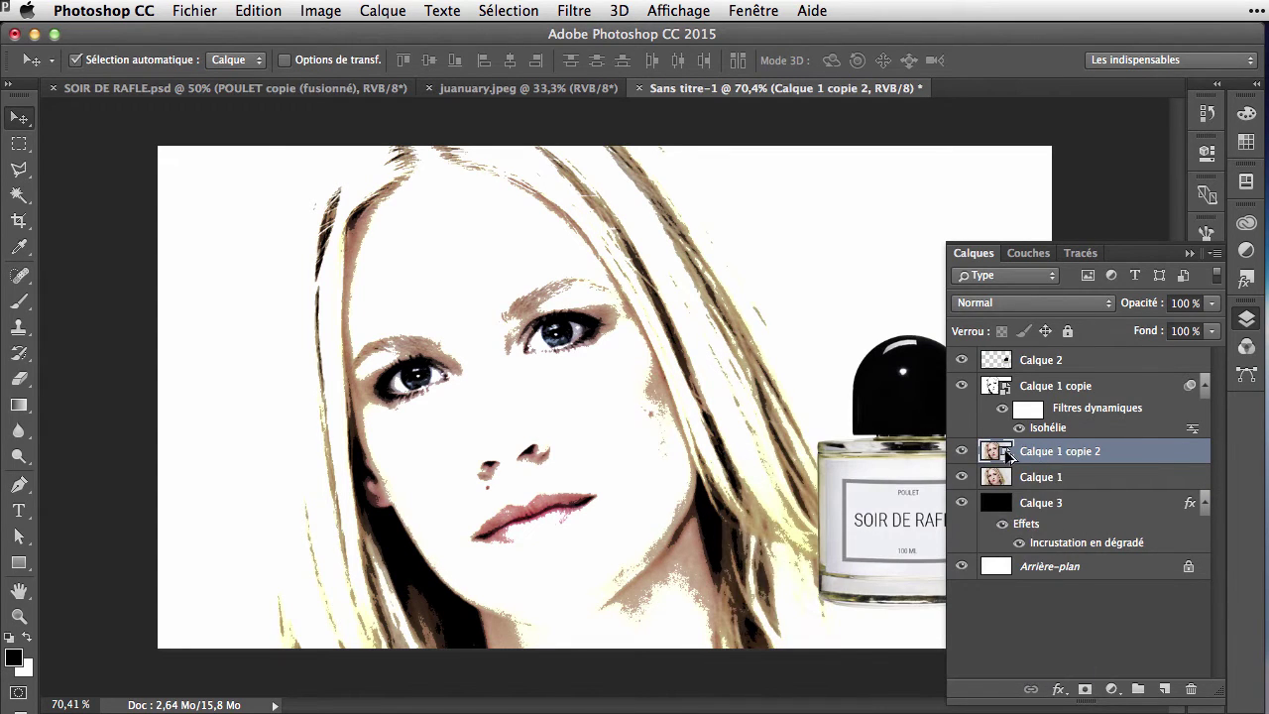
Open the contents of the Calque 1 copie 2 smart object and convert them to grayscale, discarding the colour information
double_click(1003, 452)
click(320, 10)
mouse_move(581, 37)
click(835, 54)
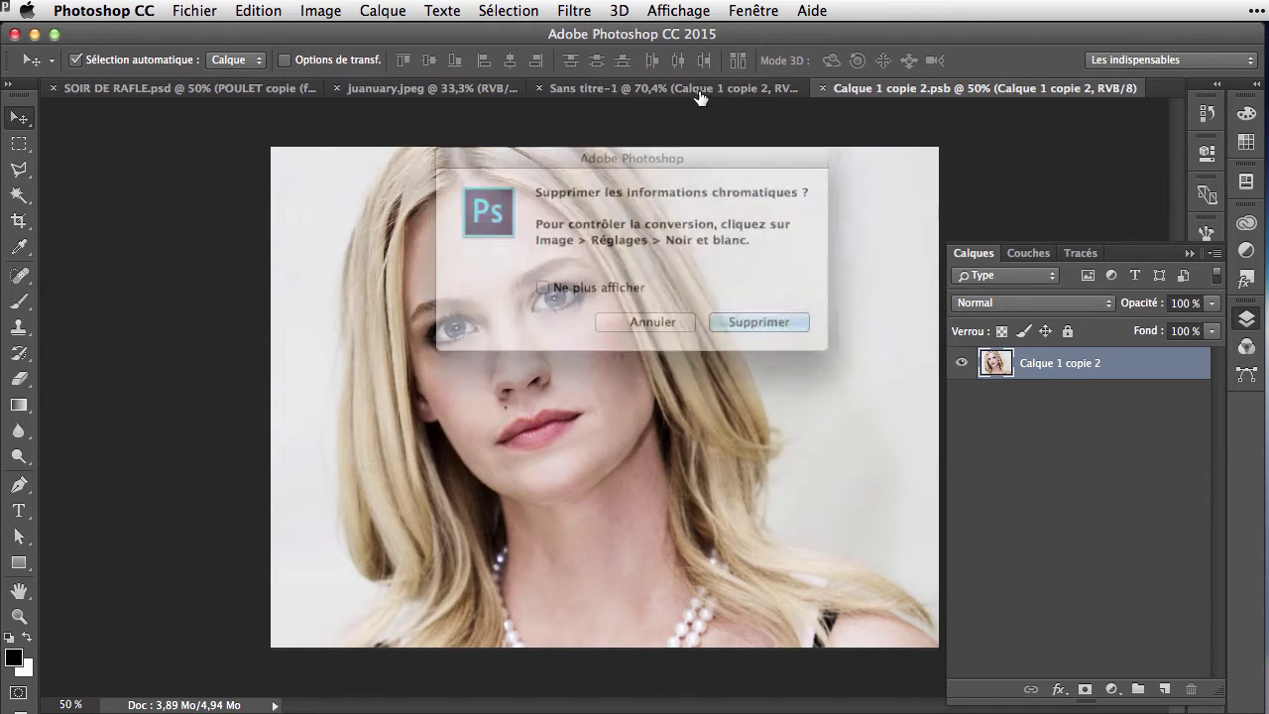
key(Return)
Convert the grayscale portrait to a 100 pixels/pouce bitmap with a Droite halftone screen, 10 lignes/pouce at 45 degrés, and save and close the smart object
click(271, 12)
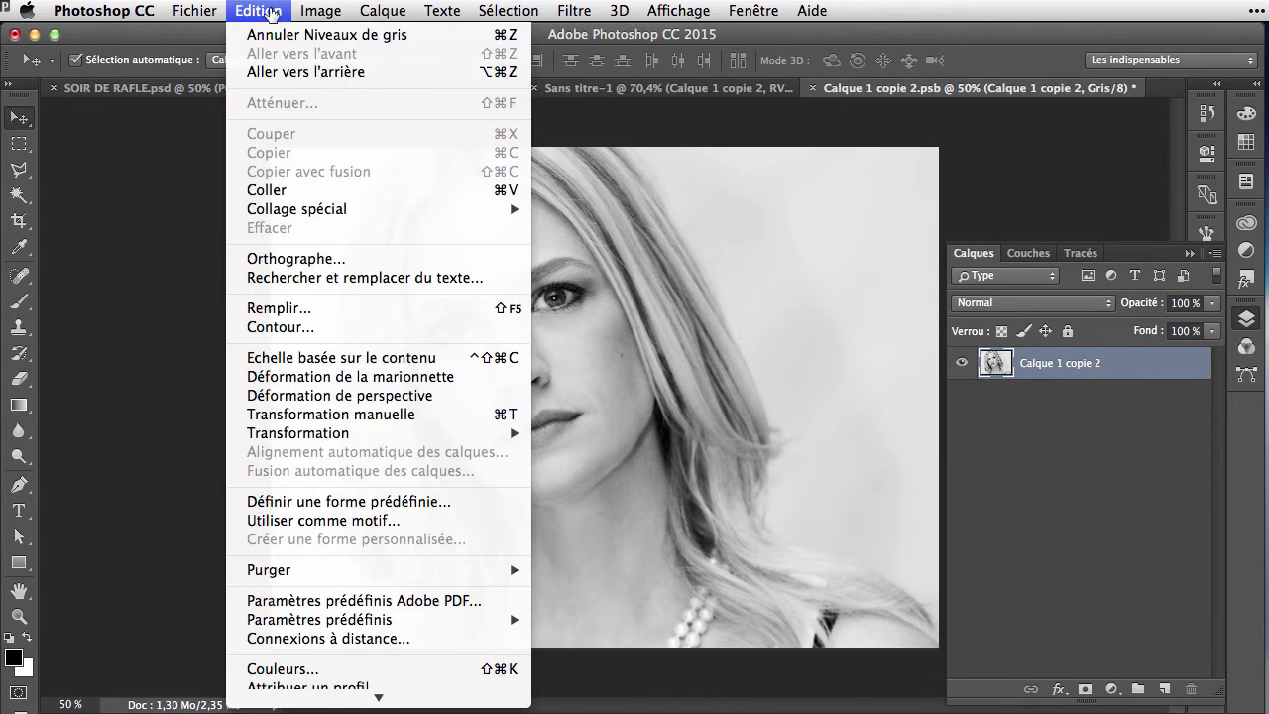
mouse_move(320, 10)
mouse_move(337, 35)
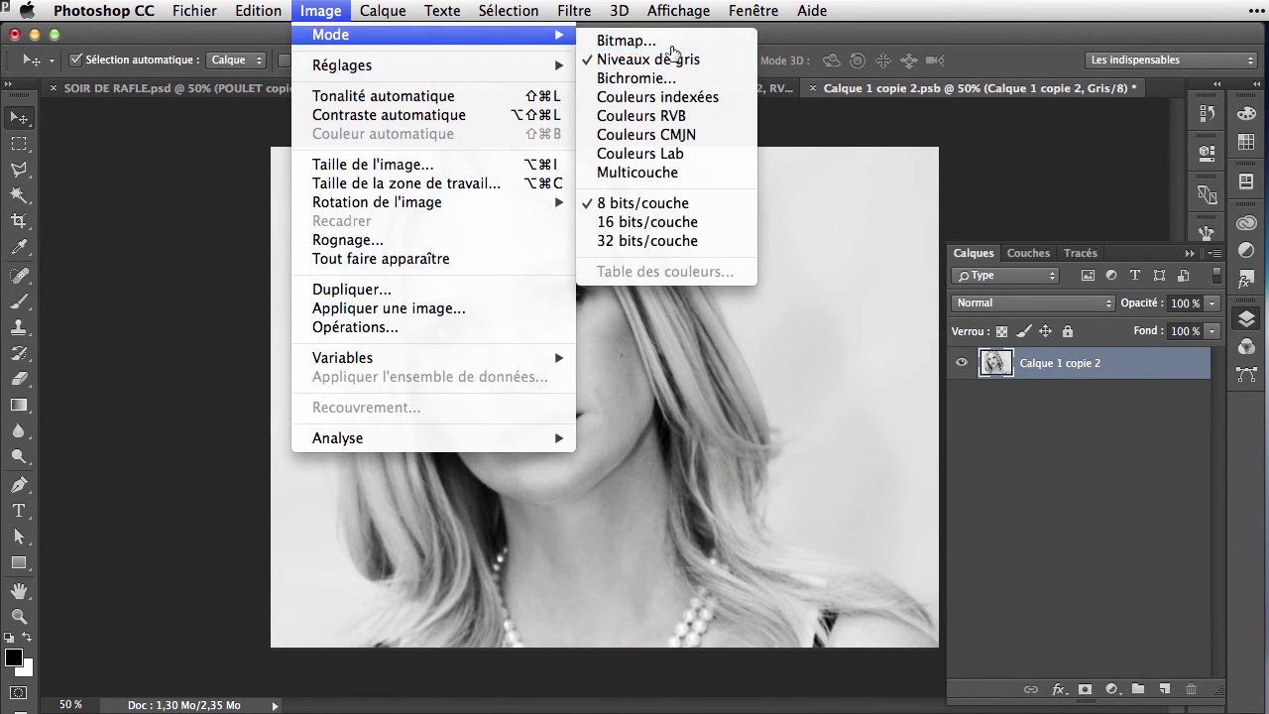
click(671, 45)
key(Return)
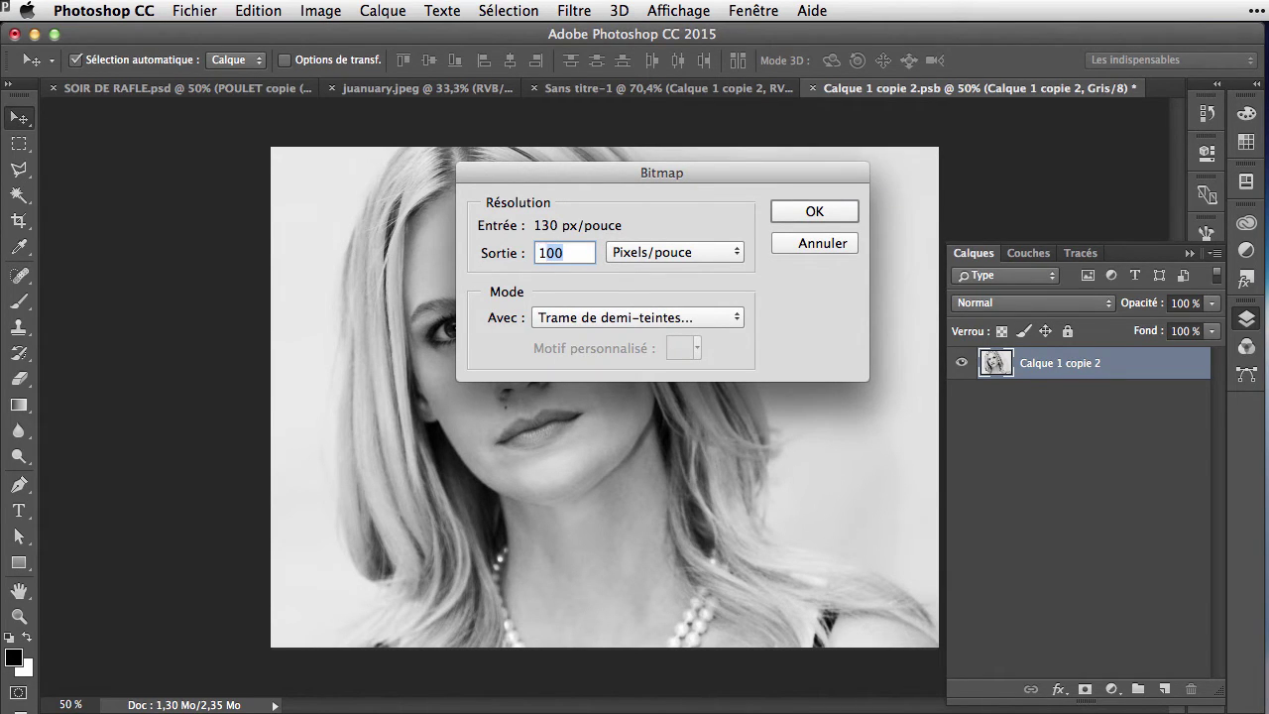
click(608, 320)
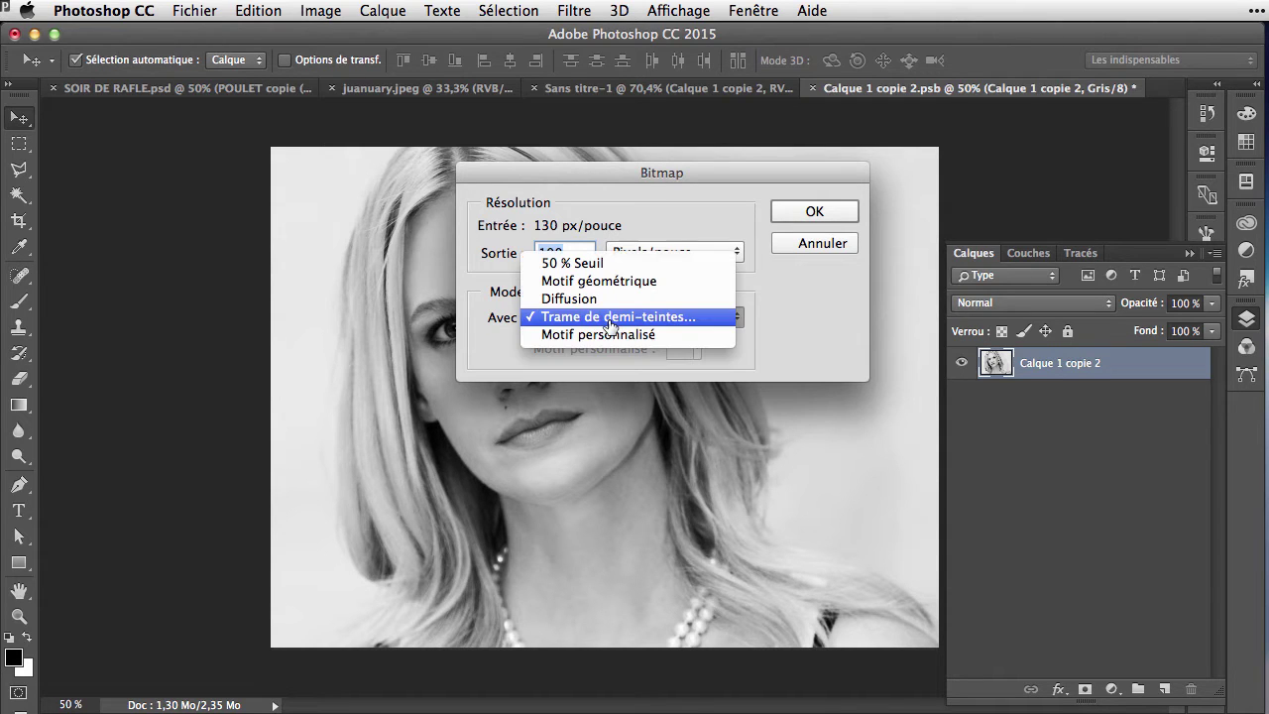
click(801, 214)
click(801, 214)
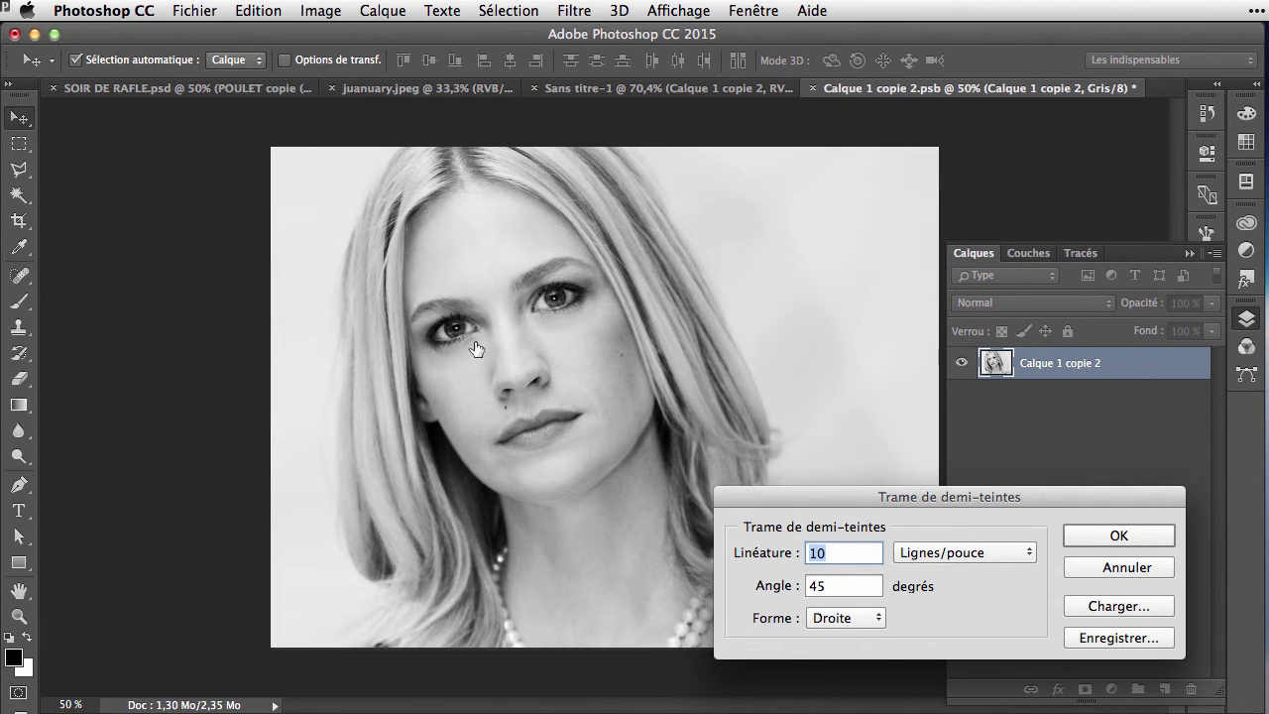
click(1104, 533)
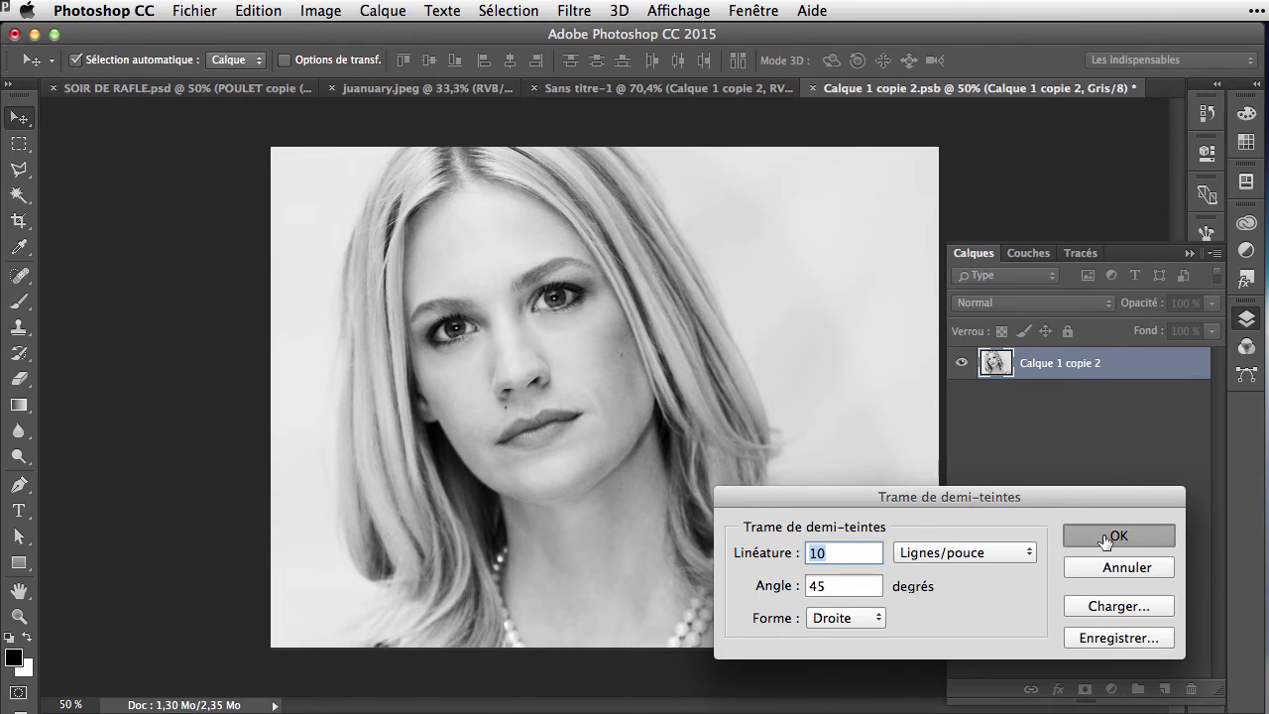
key(super+w)
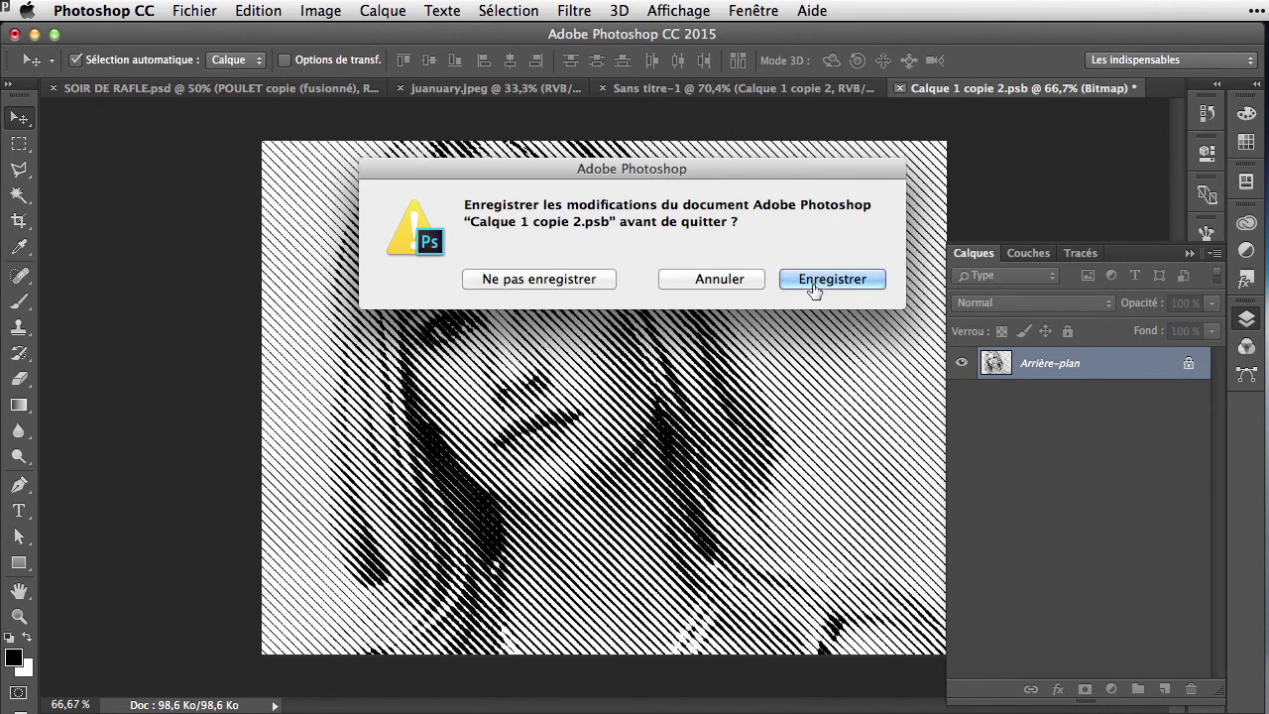
click(816, 284)
Set the blend mode of Calque 1 copie 2 to Superposition and lower its opacity to 20 %
click(1034, 303)
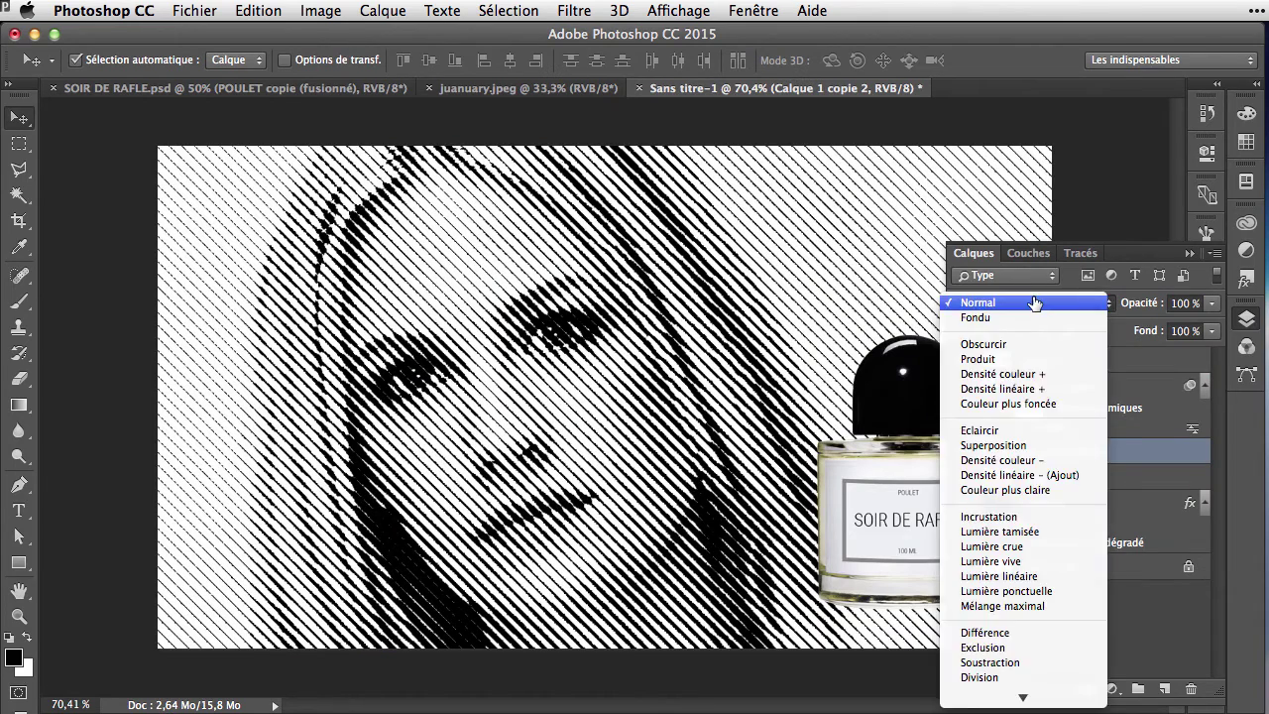
click(994, 517)
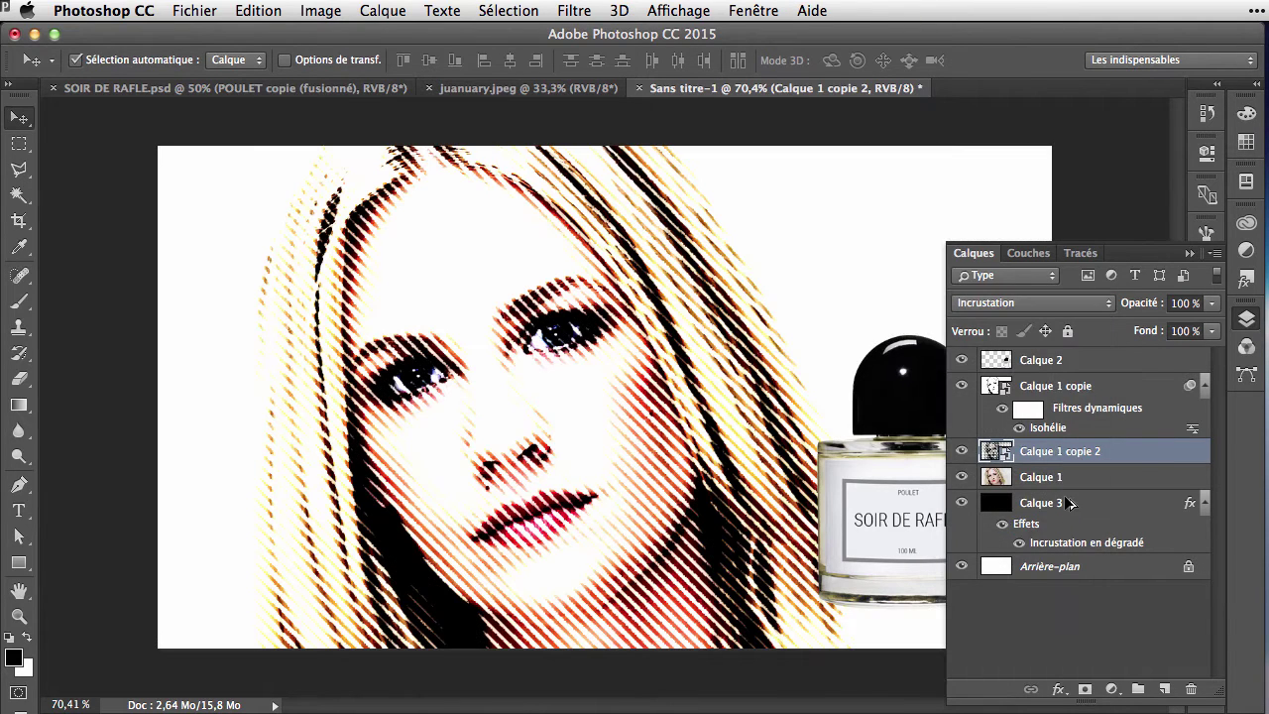
click(994, 303)
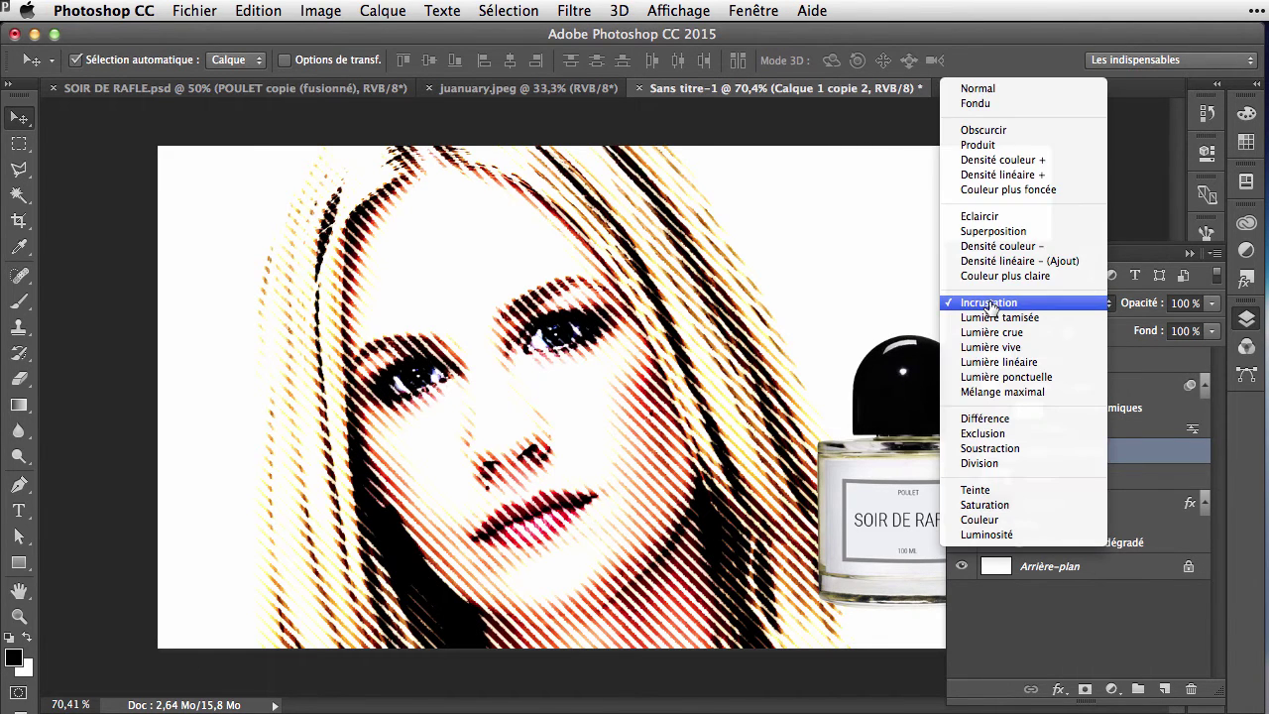
click(994, 231)
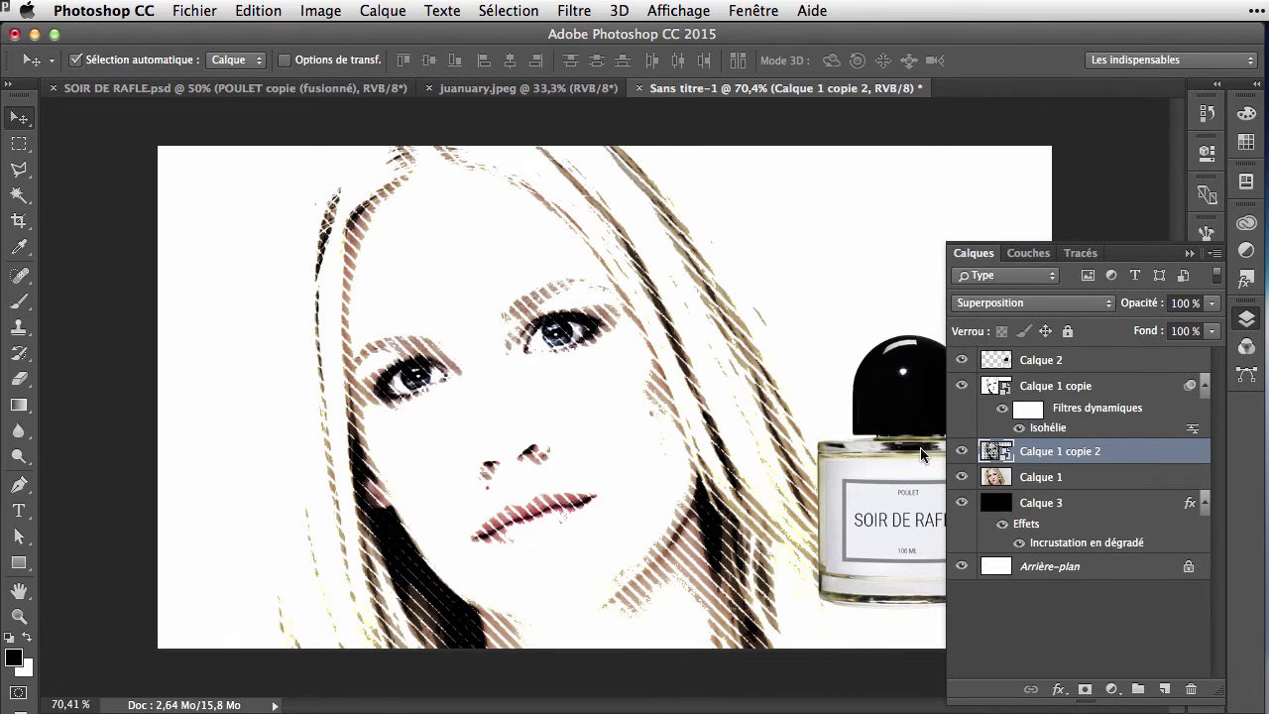
click(1210, 302)
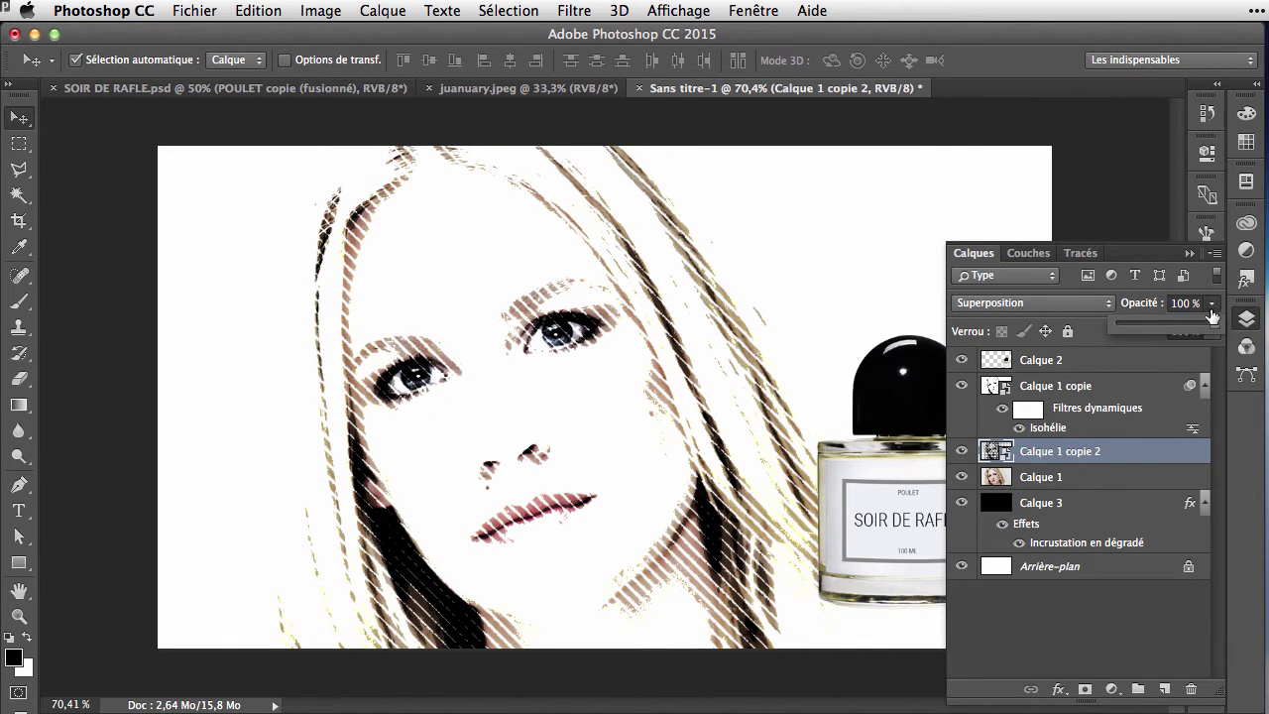
drag(1211, 319, 1147, 329)
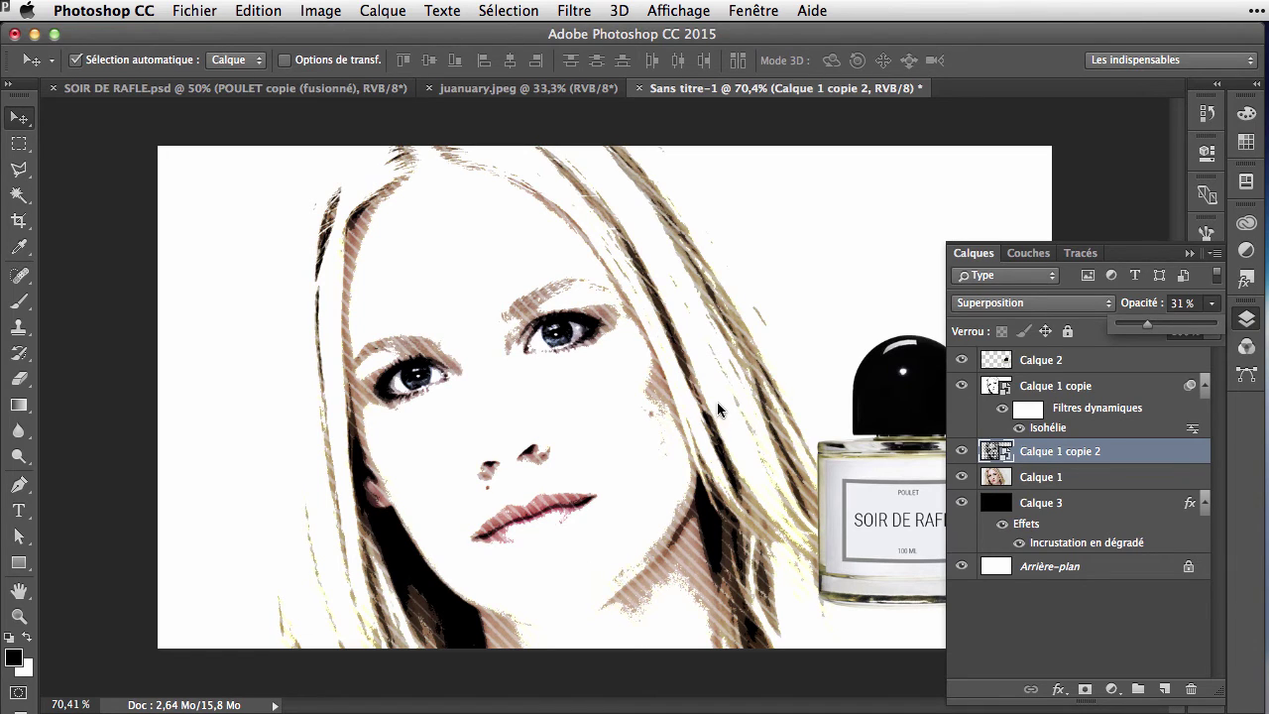
drag(1147, 325, 1138, 330)
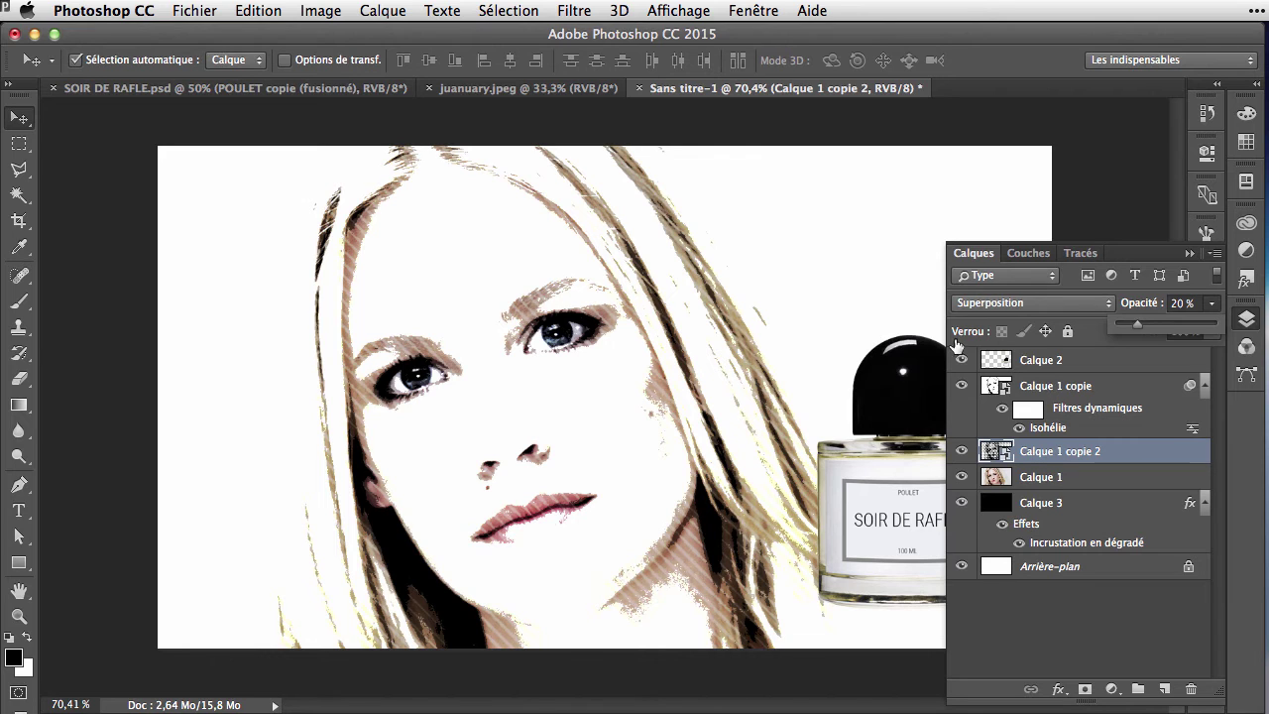
Select the original portrait layer Calque 1 and hide all the other layers
click(996, 477)
alt+click(962, 476)
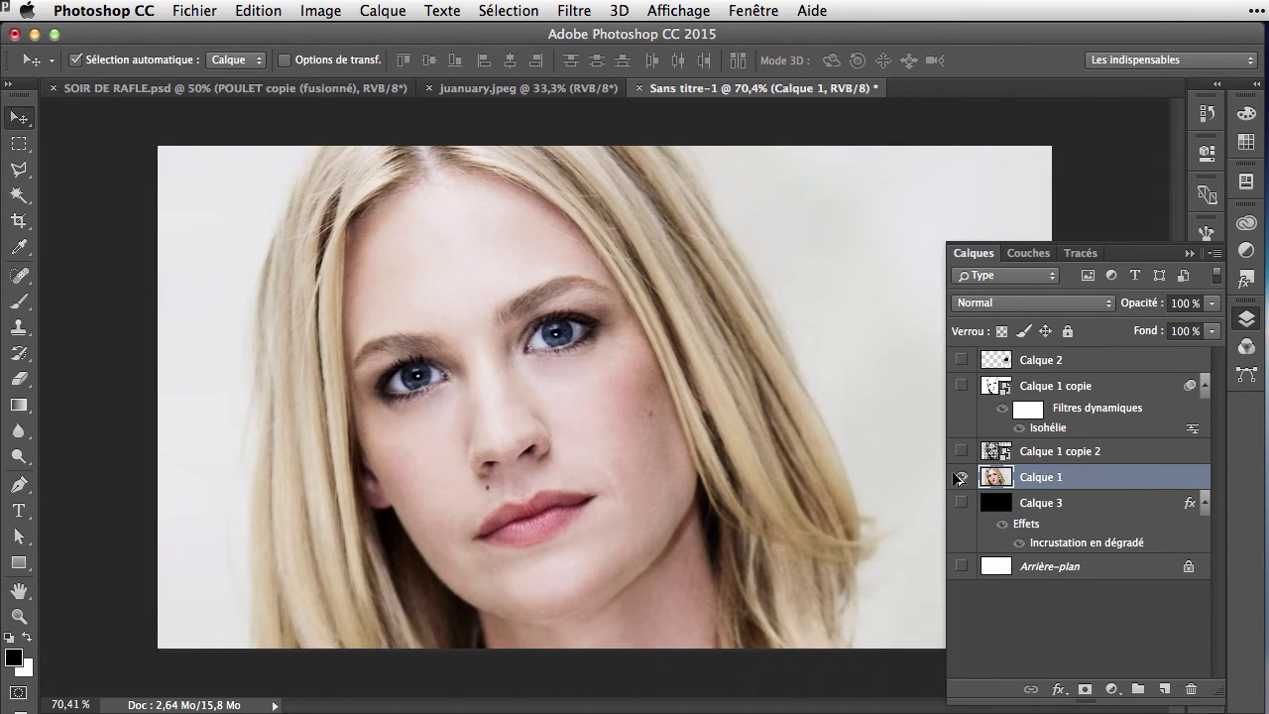
alt+click(962, 480)
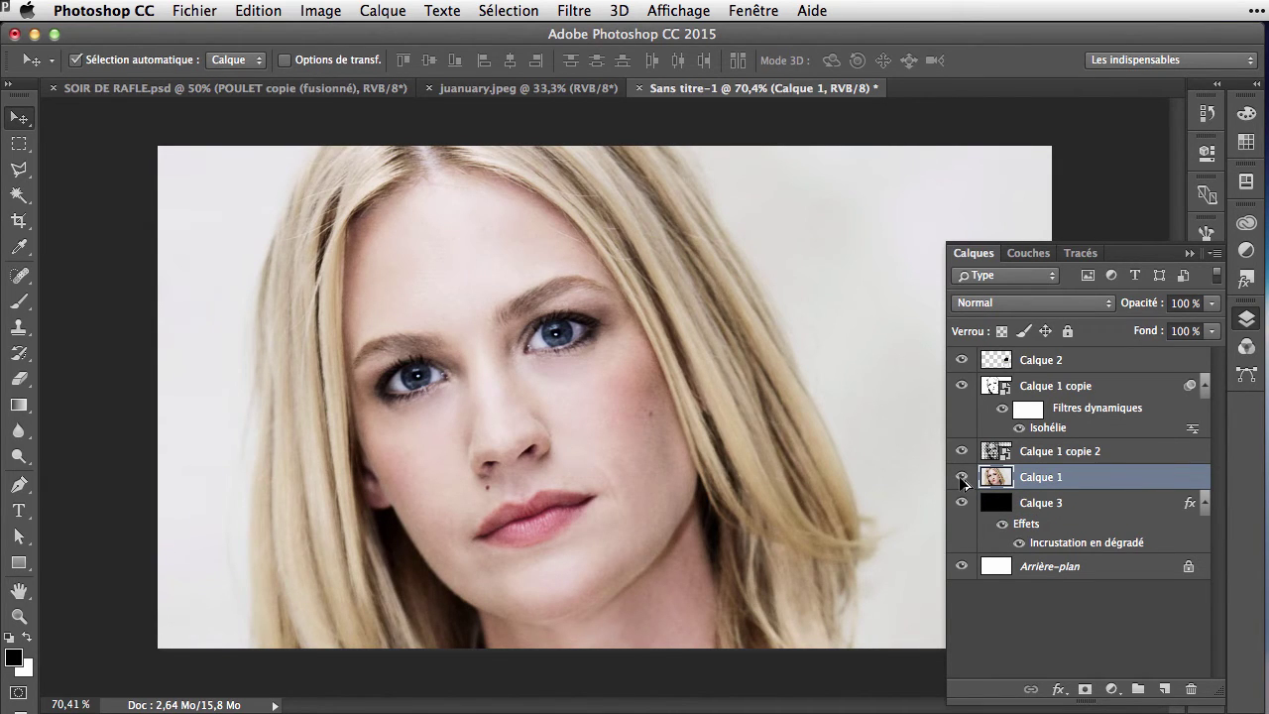
alt+click(962, 479)
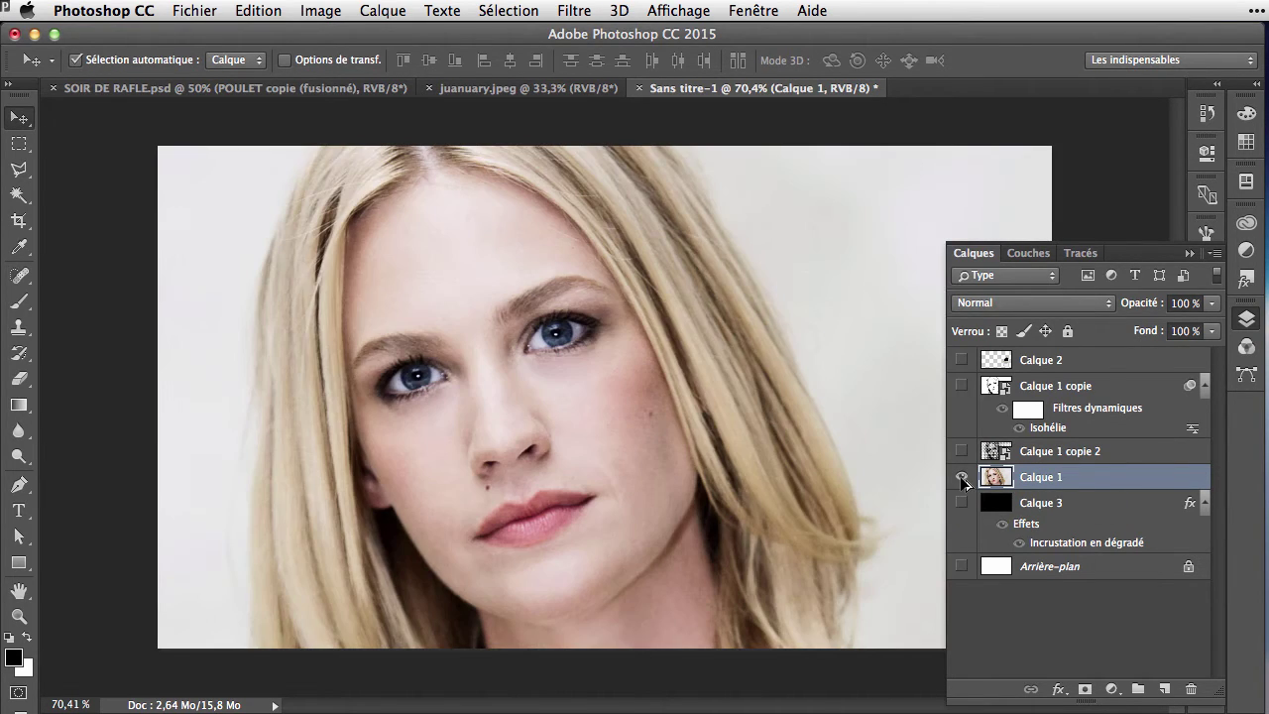
Select the pale background on both sides of the portrait with the Magic Wand and invert the selection to isolate the woman
key(w)
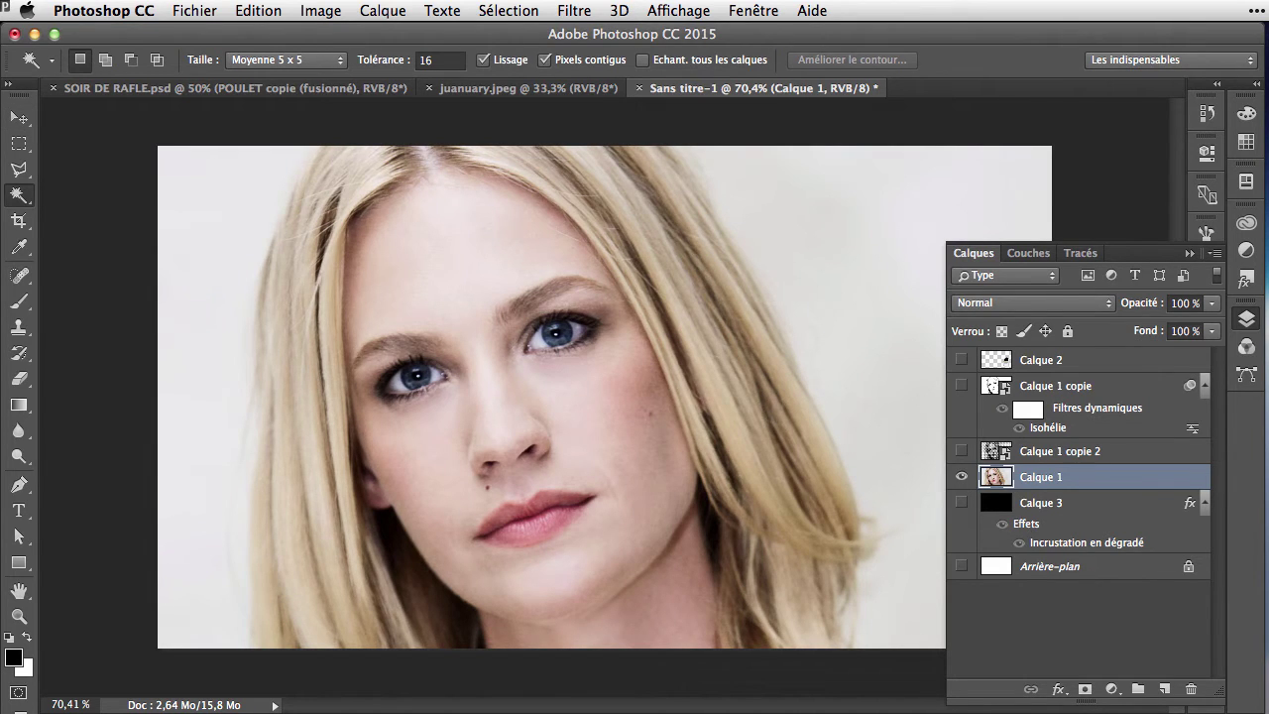
click(206, 239)
shift+click(850, 288)
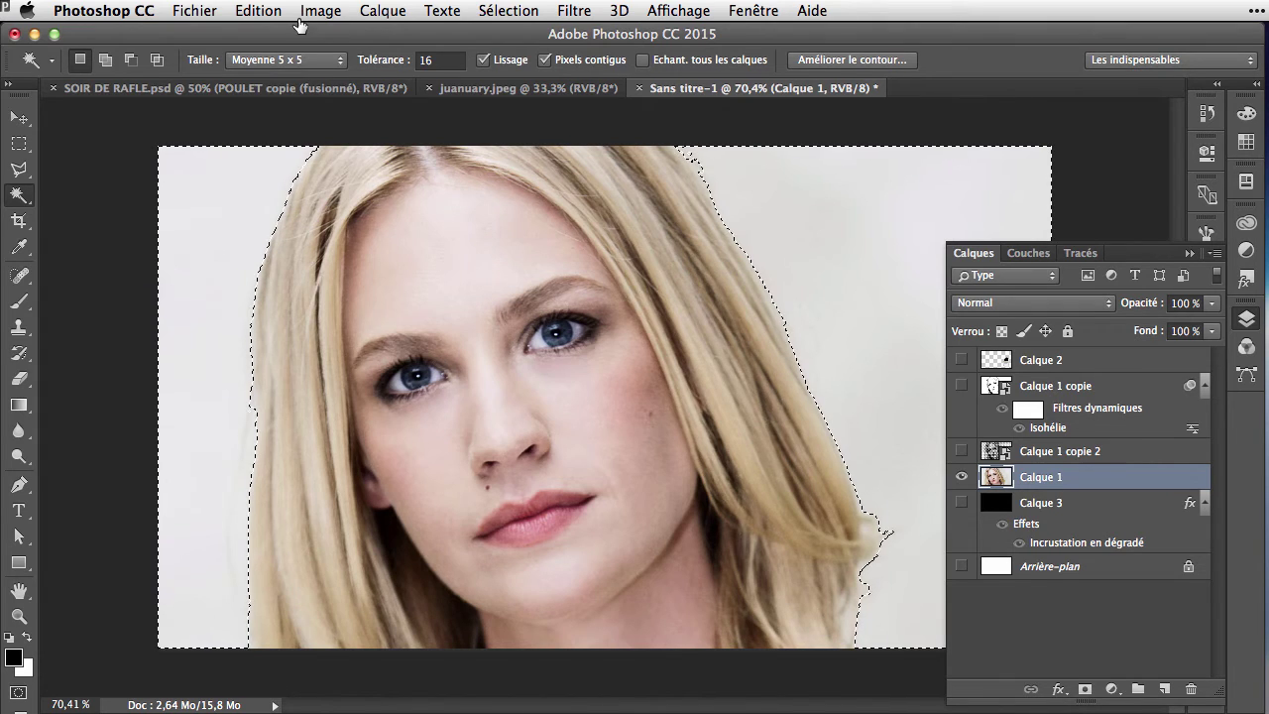
key(shift+super+i)
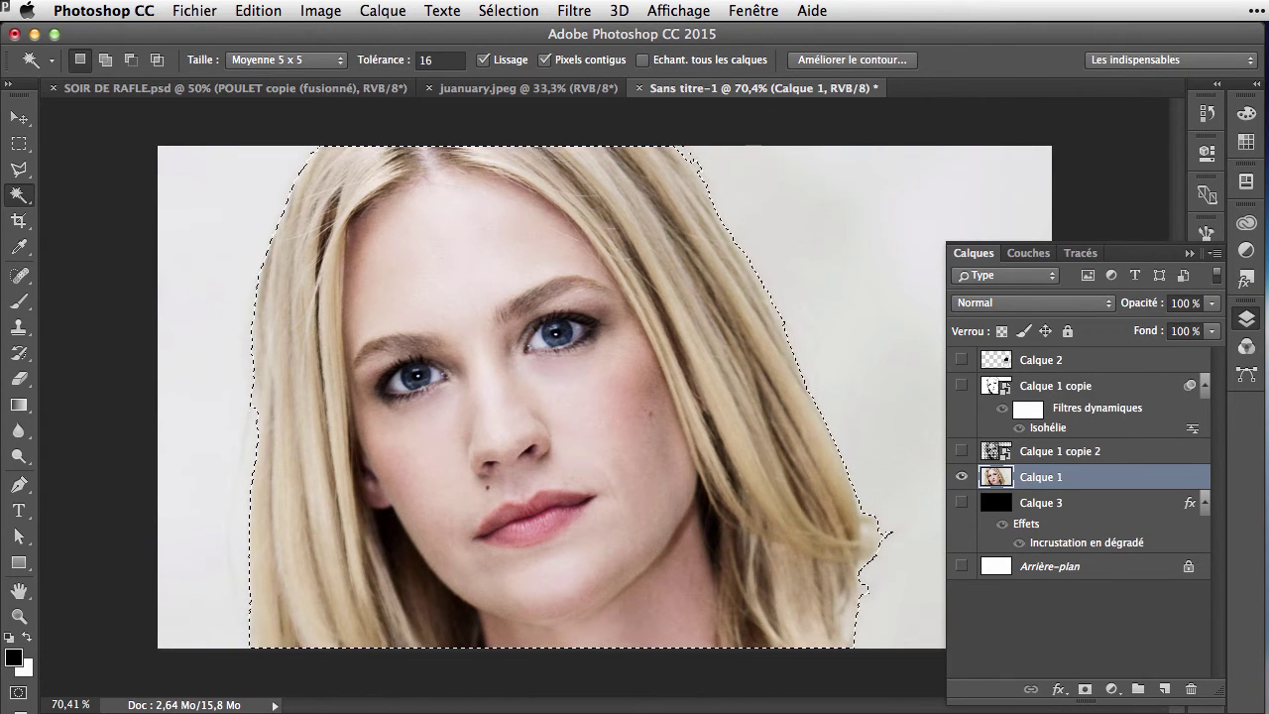
Refine the edge of the portrait selection with Lissage 14, Contour progressif 2,2 px and Décalage du contour -40 %
click(838, 61)
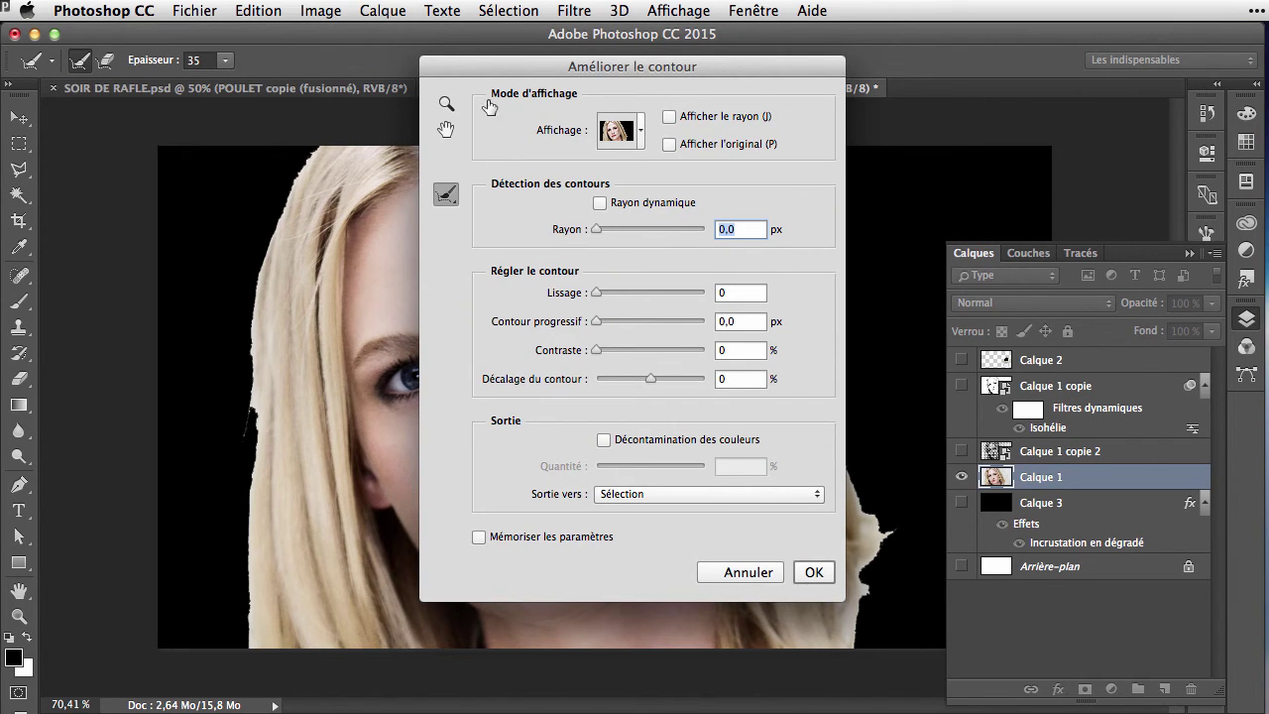
drag(500, 63, 561, 49)
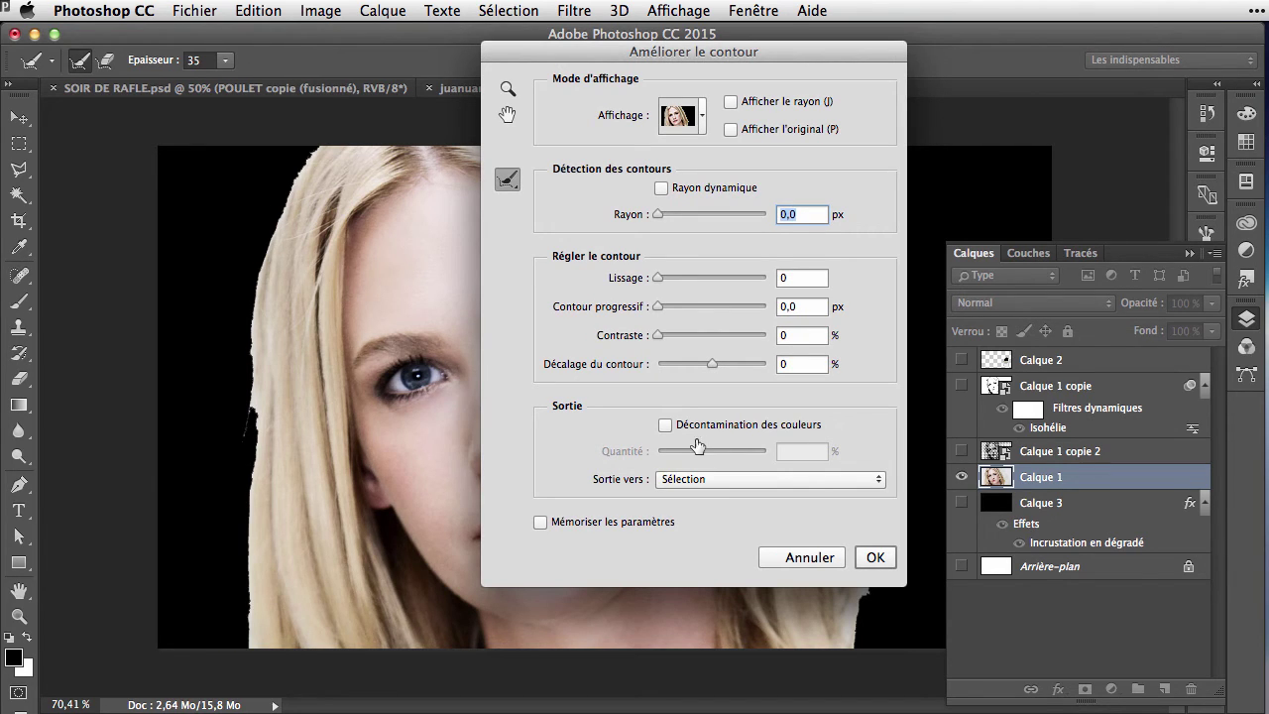
drag(658, 278, 671, 280)
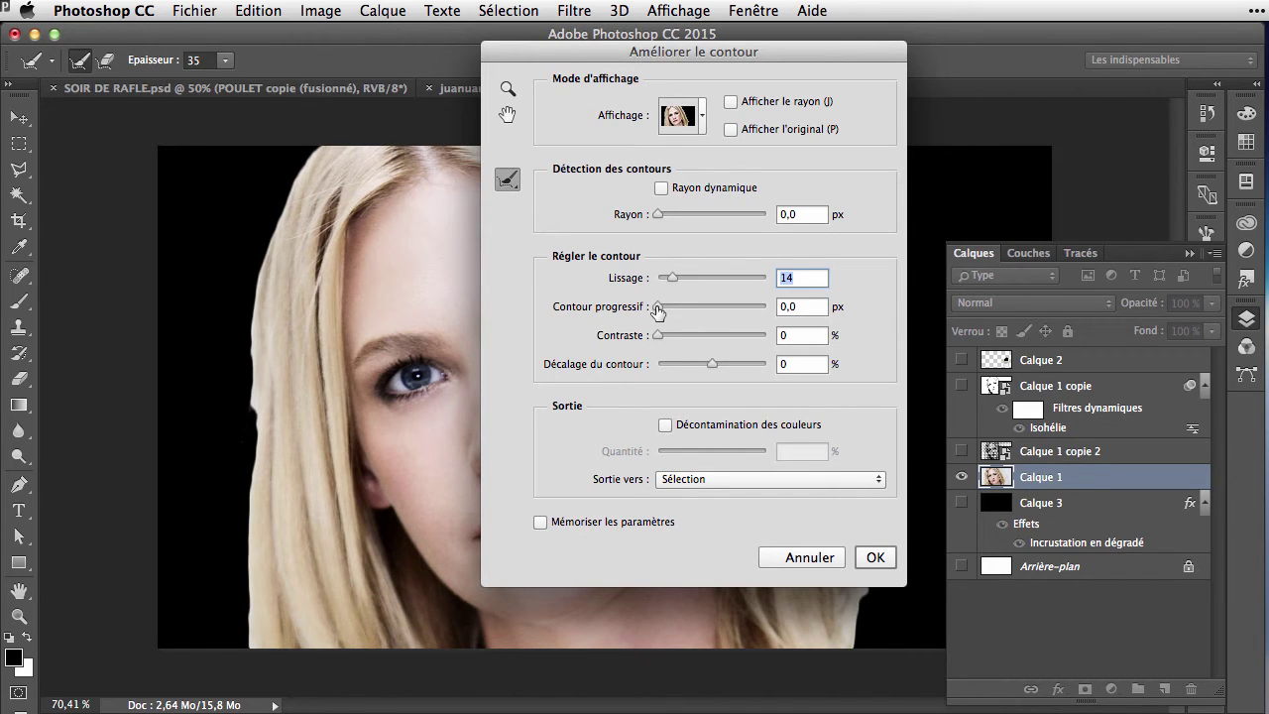
drag(658, 309, 672, 310)
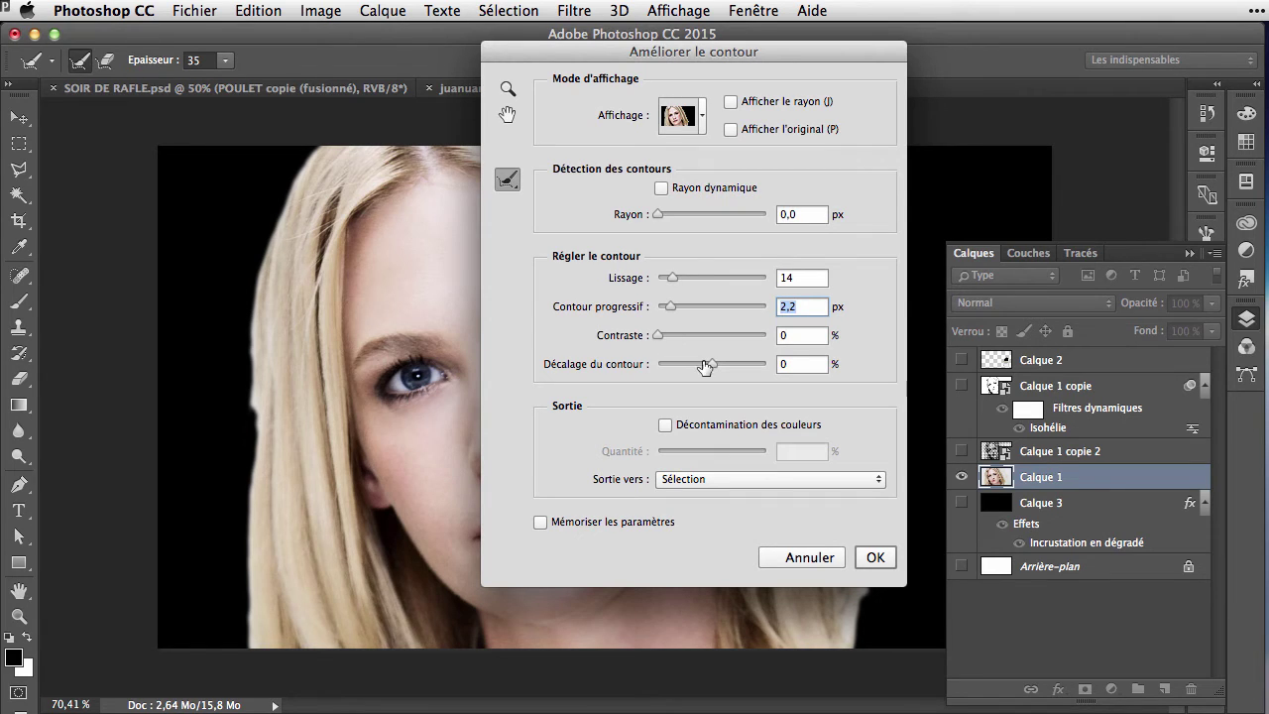
mouse_move(705, 366)
mouse_down()
mouse_move(737, 367)
mouse_move(691, 366)
mouse_up()
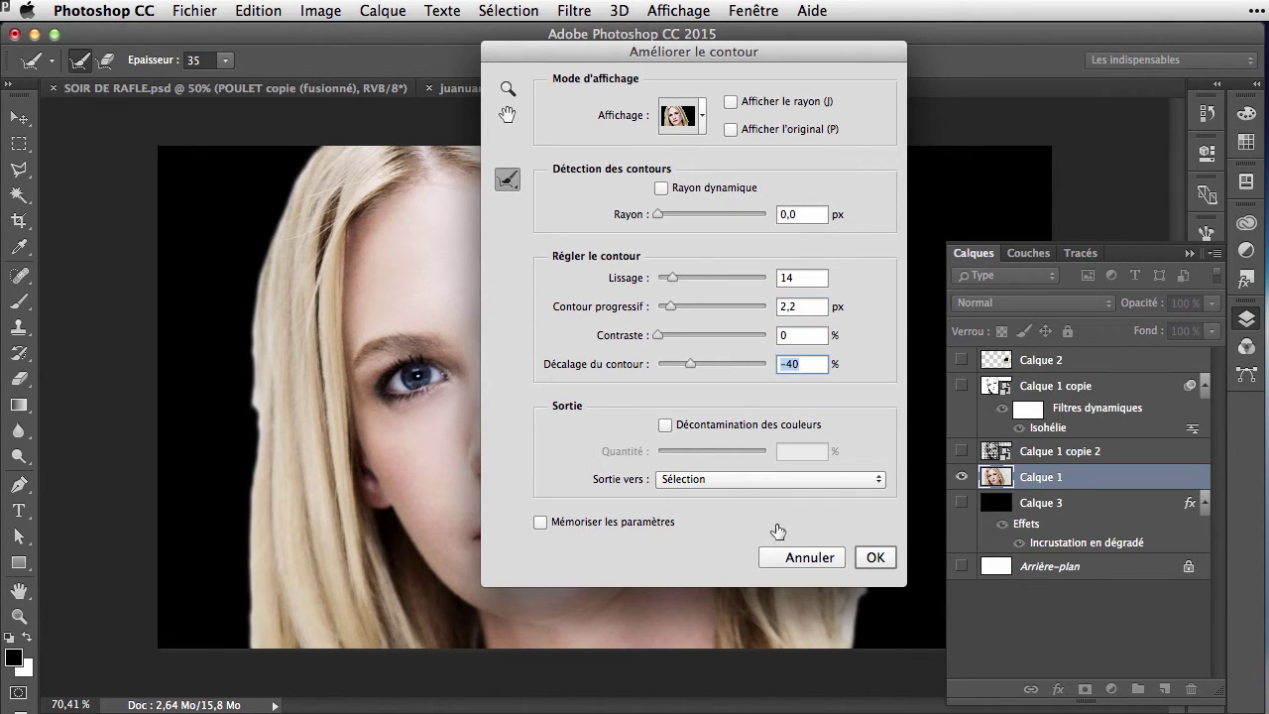
click(875, 558)
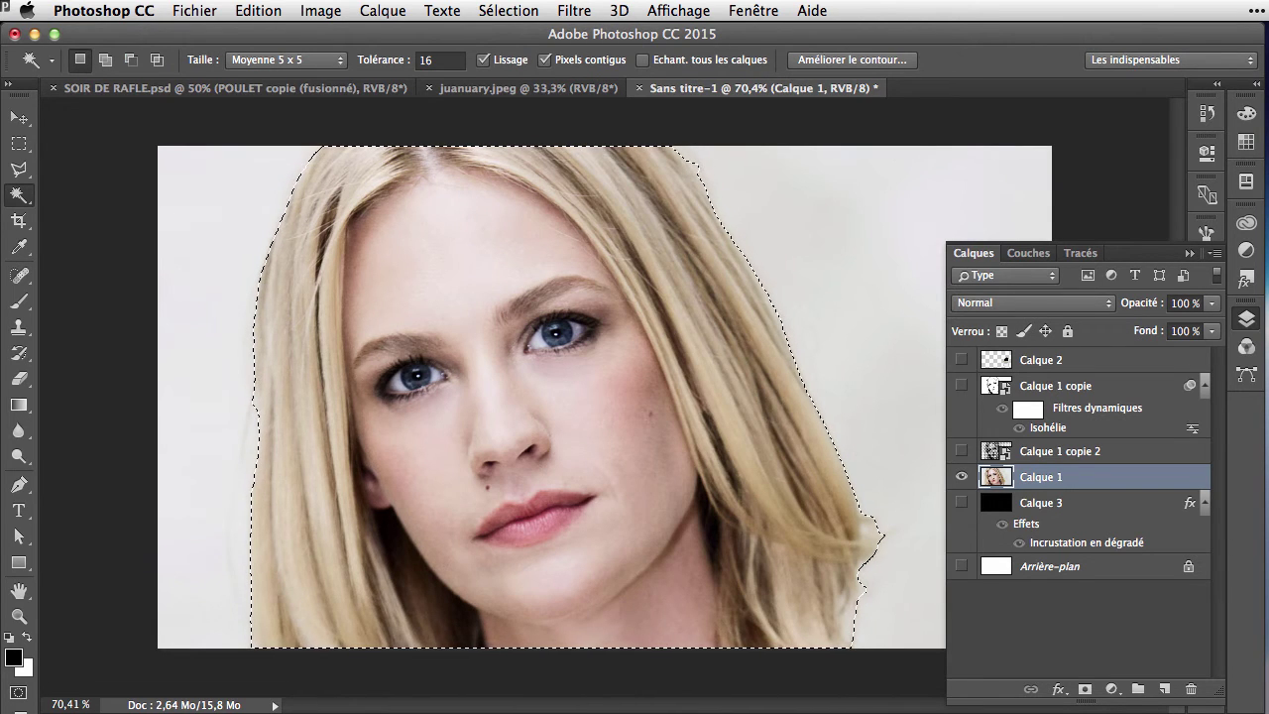
Save the refined portrait selection as a new channel named "visage"
click(508, 12)
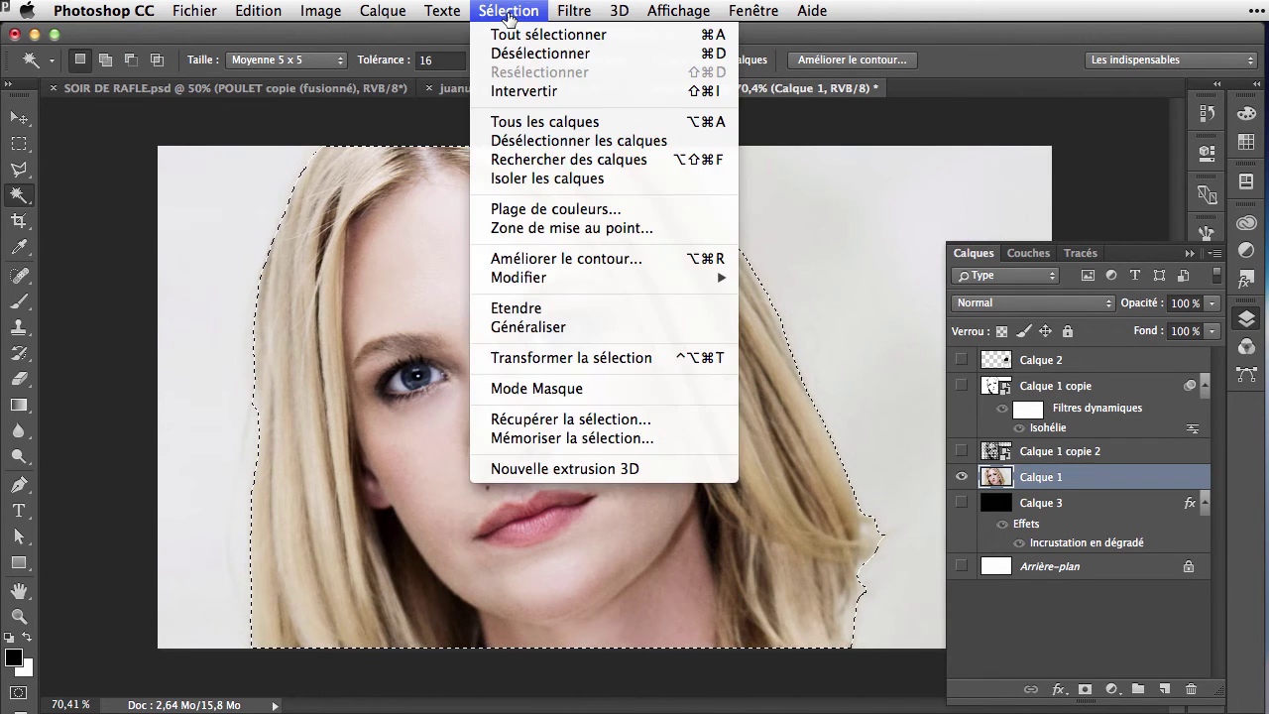
click(575, 437)
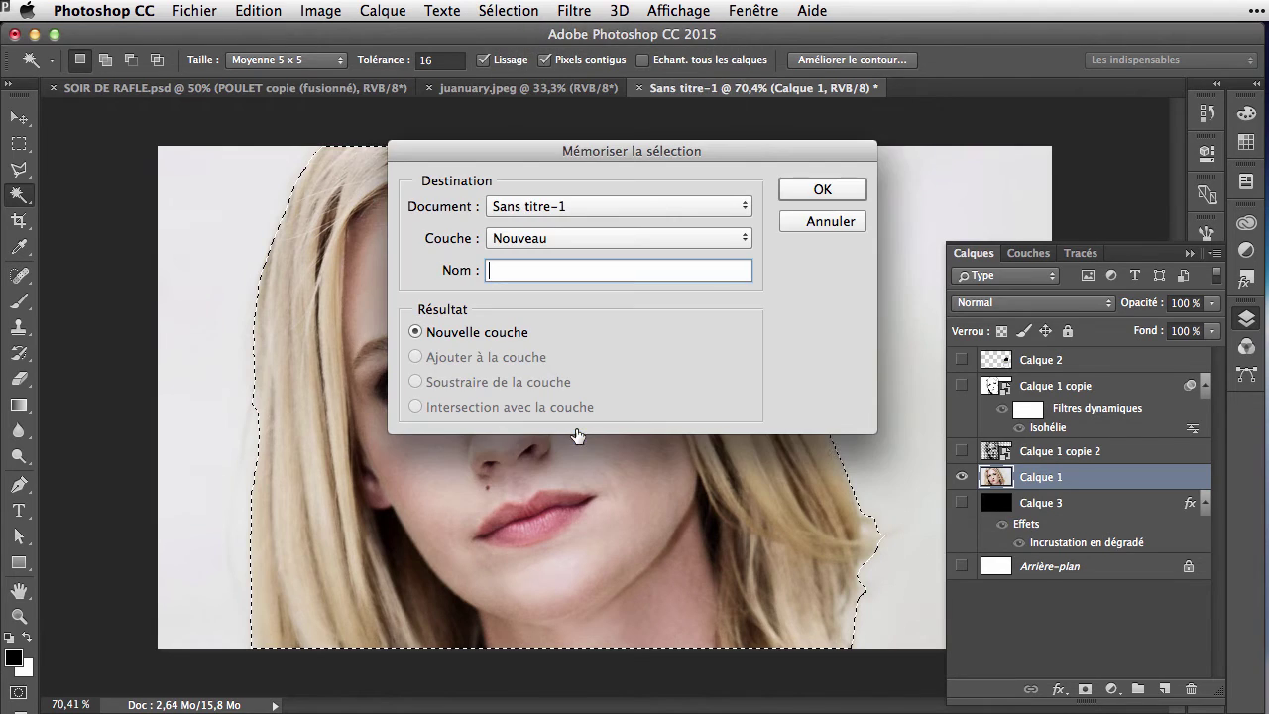
text(visage)
key(Return)
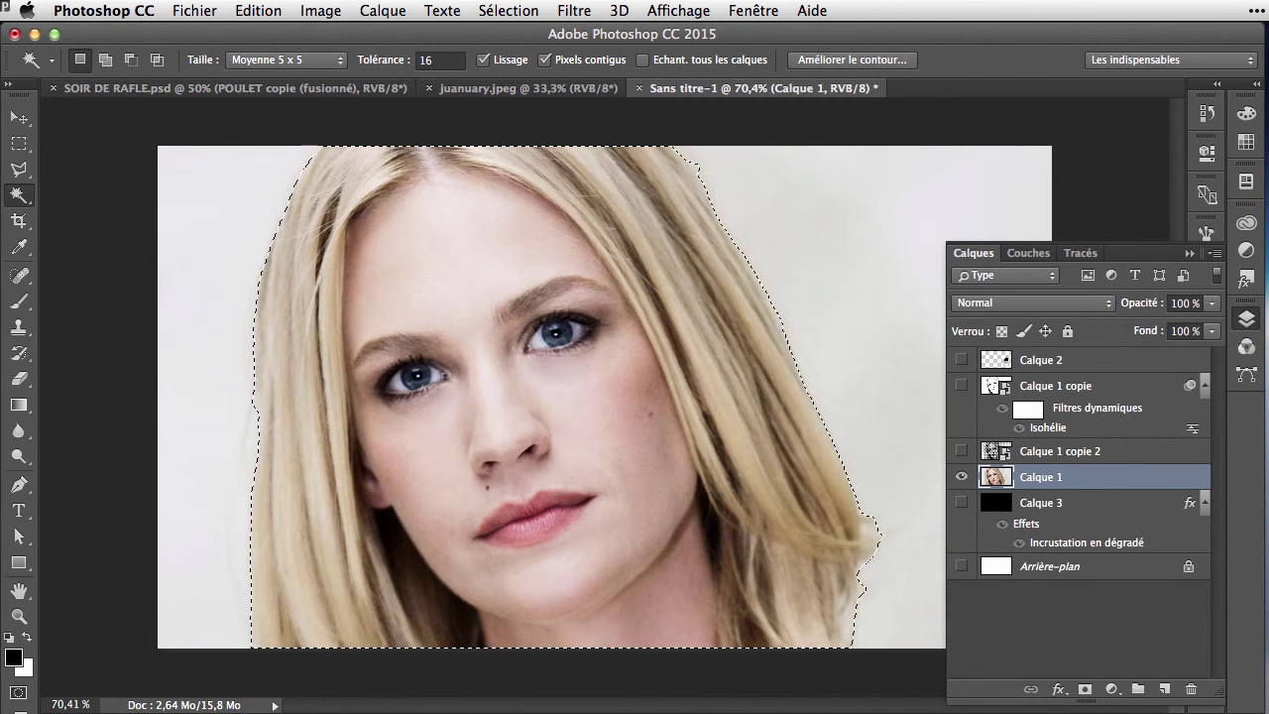
Show Calque 1 copie and Calque 1 copie 2, group them with Calque 1, and mask the group with the portrait selection
click(961, 386)
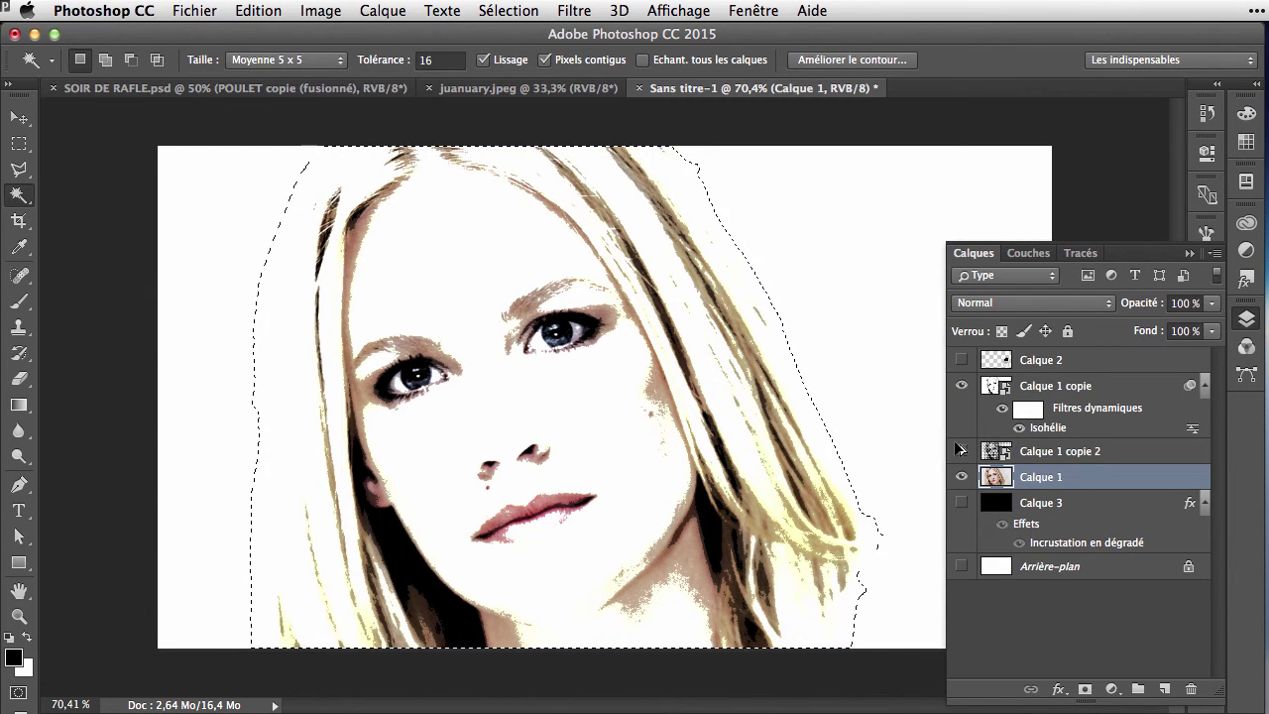
click(958, 451)
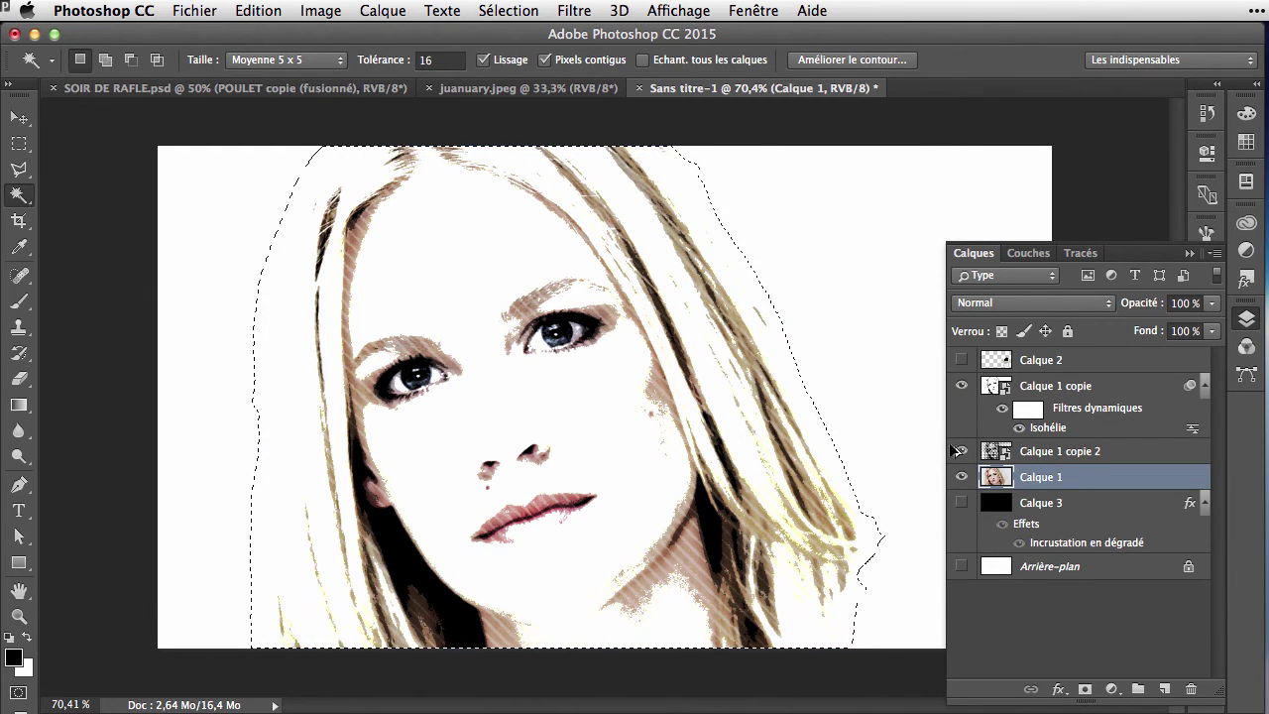
shift+click(1078, 388)
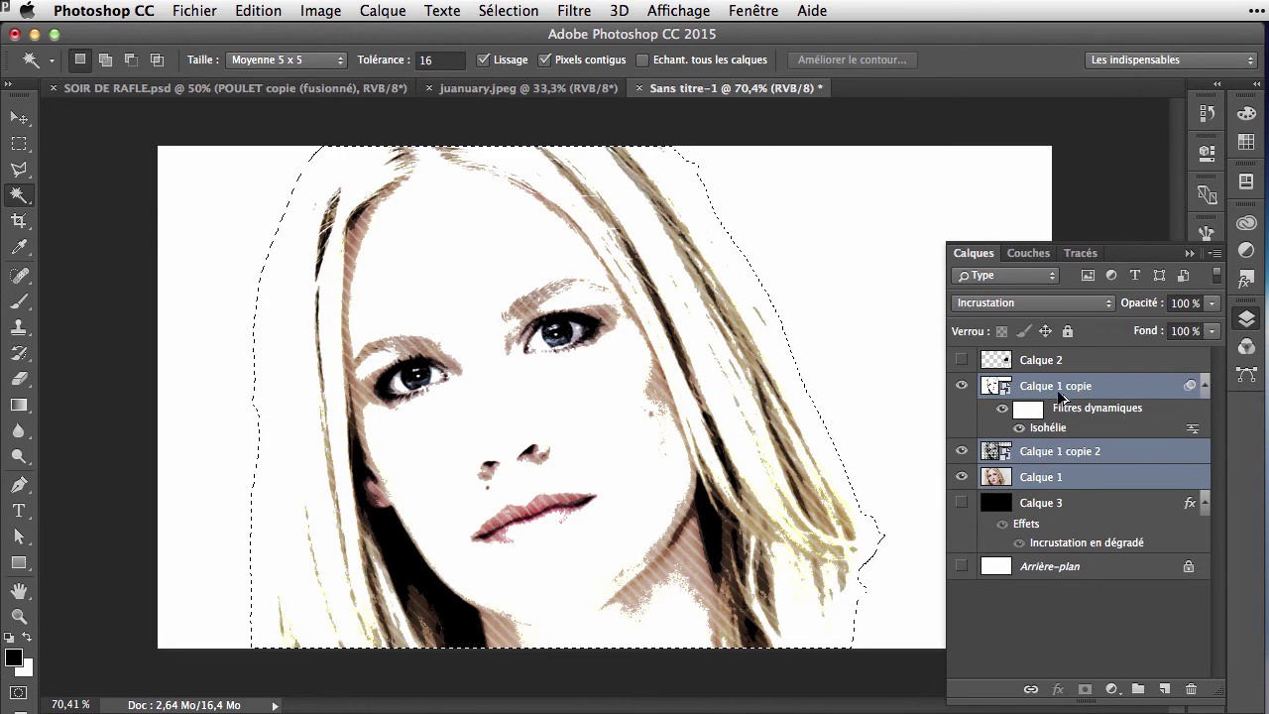
right_click(1140, 386)
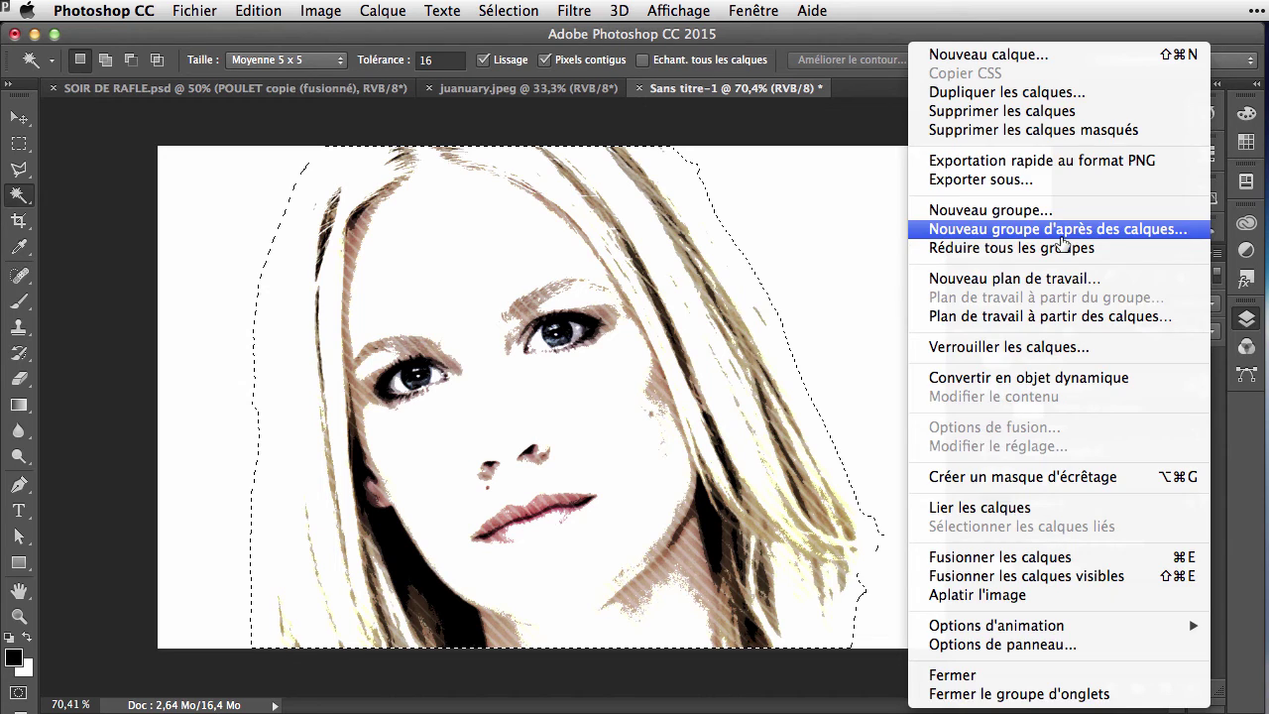
click(1062, 229)
key(Return)
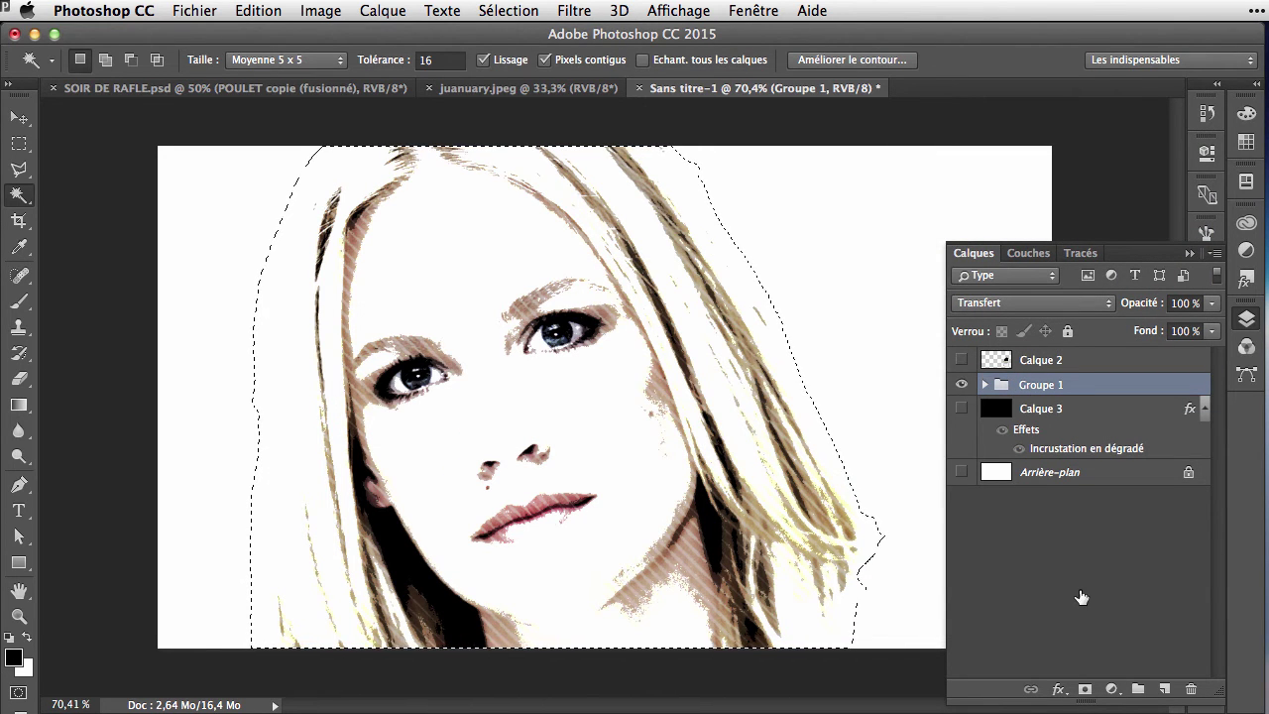
click(1084, 690)
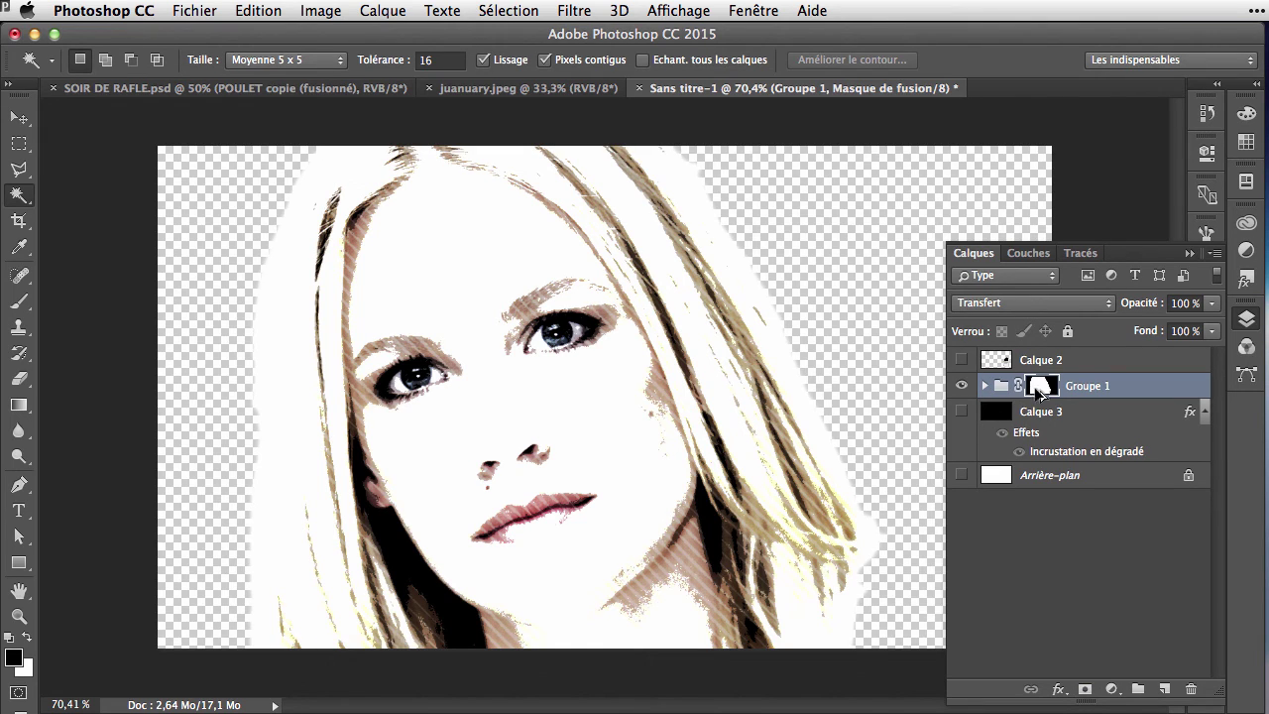
Show the gradient layer Calque 3 and the bottle layer Calque 2, and trim the group's mask along the hair with the Brush
click(960, 411)
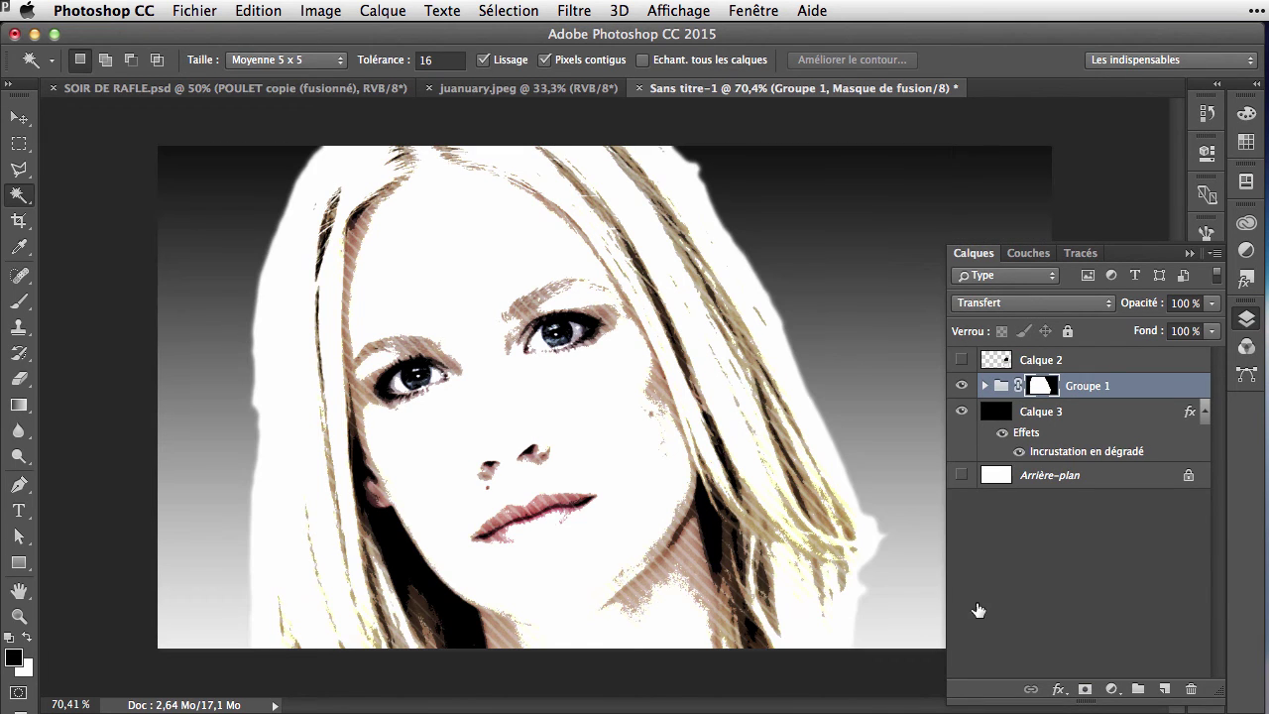
click(961, 359)
click(1247, 318)
key(b)
click(1247, 318)
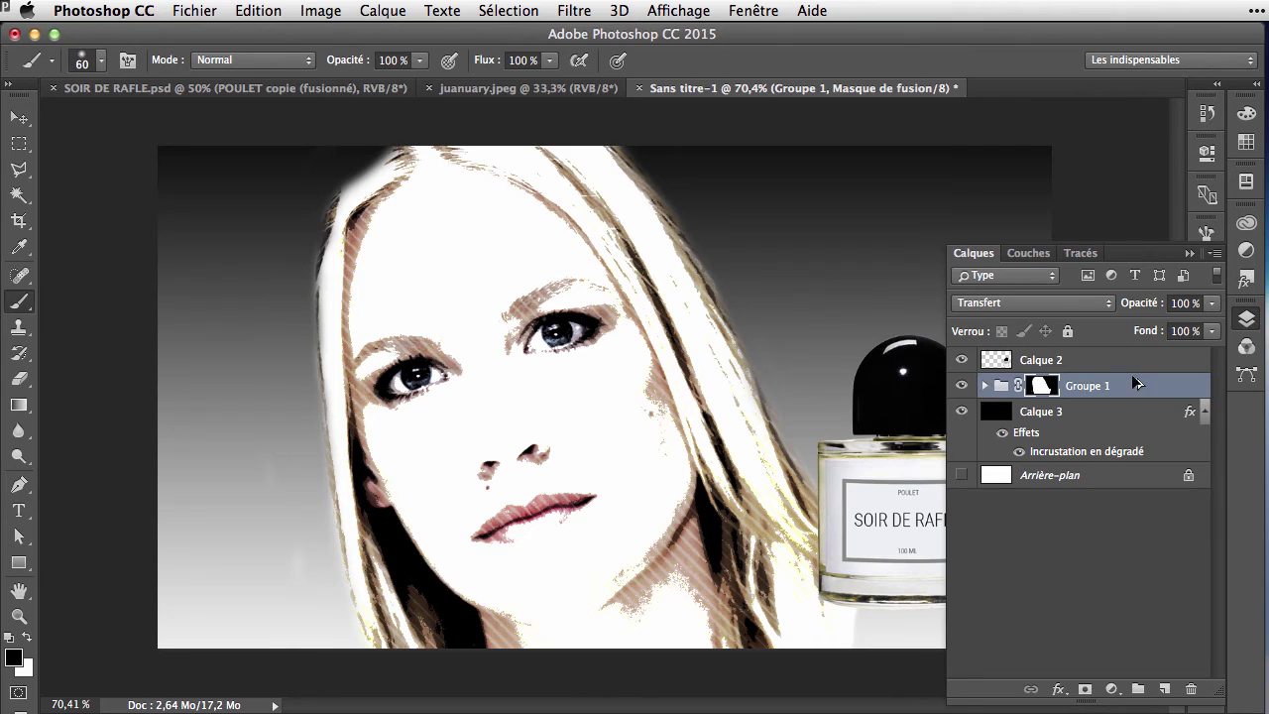
Add a rectangle about 531 × 798 px over the left part of the portrait, above Groupe 1, and fill it yellow
click(1165, 688)
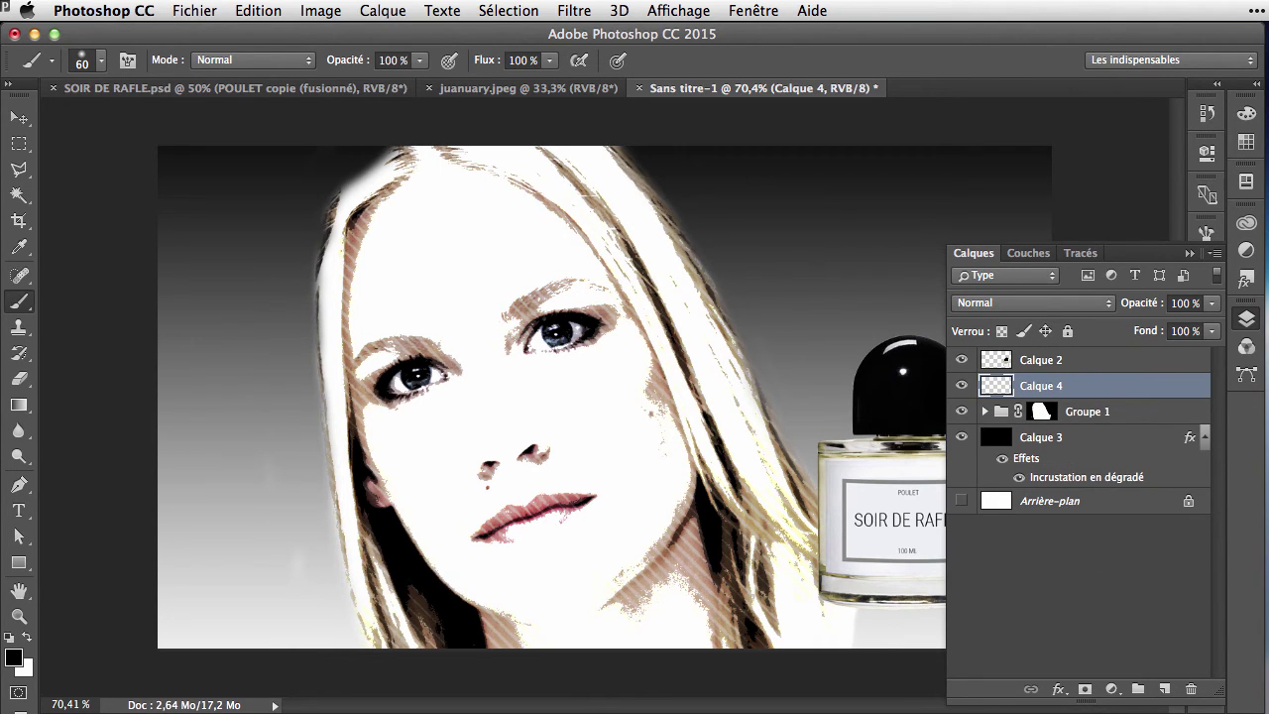
click(17, 562)
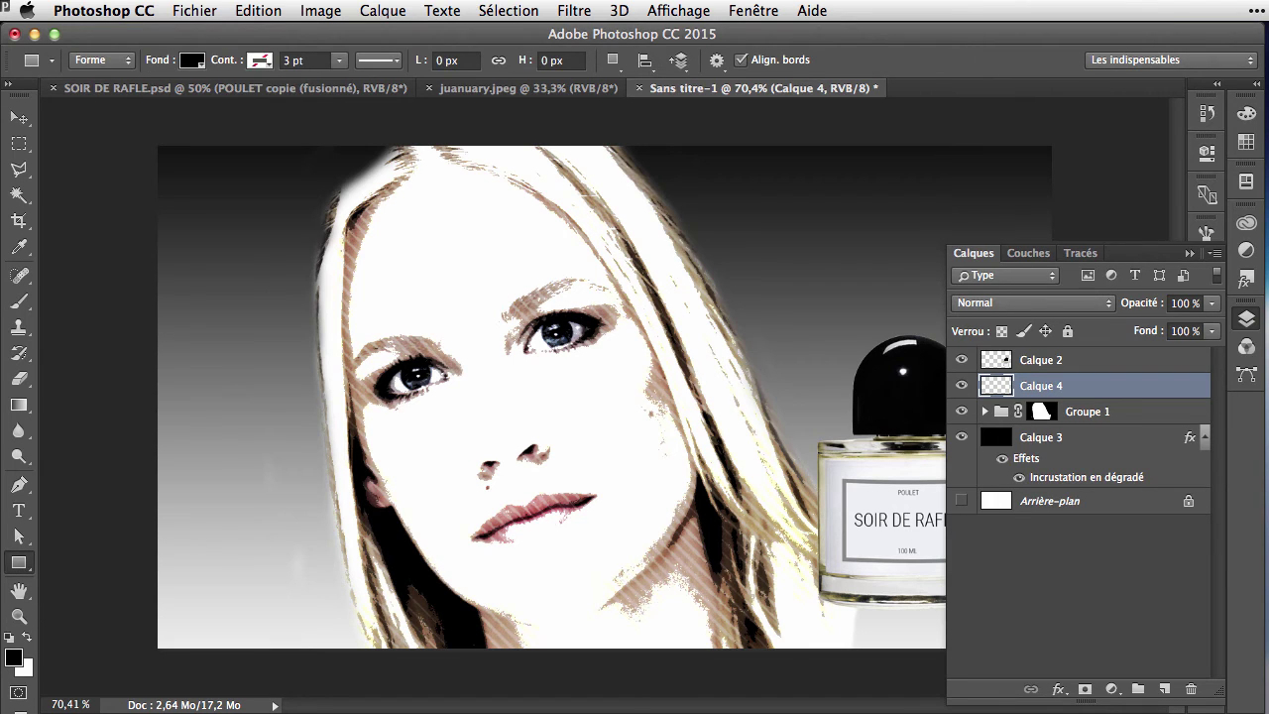
drag(159, 139, 531, 694)
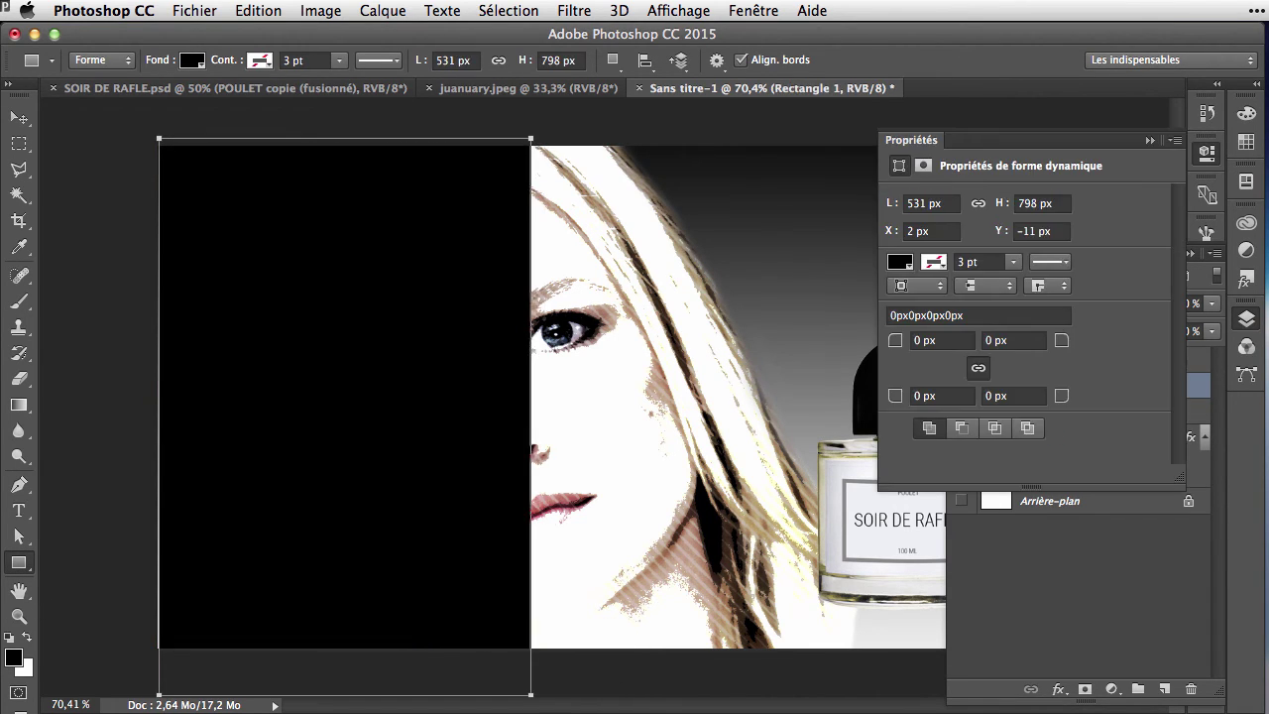
click(902, 264)
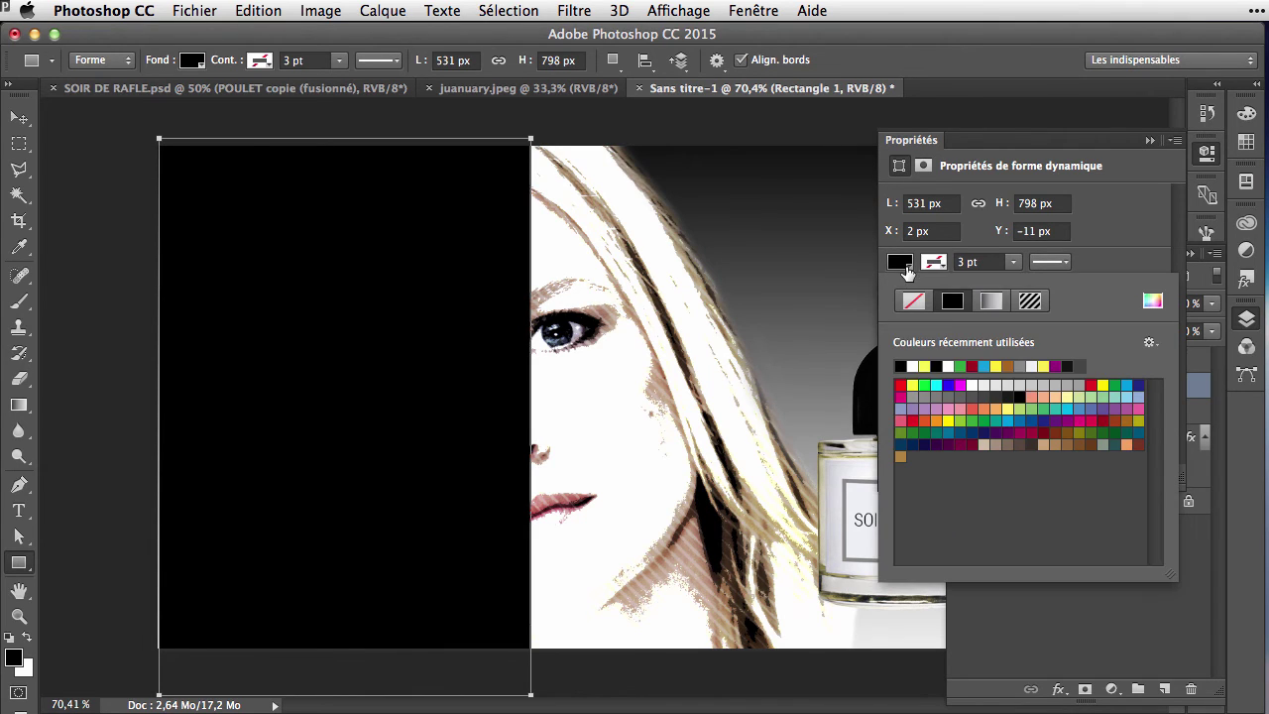
click(924, 366)
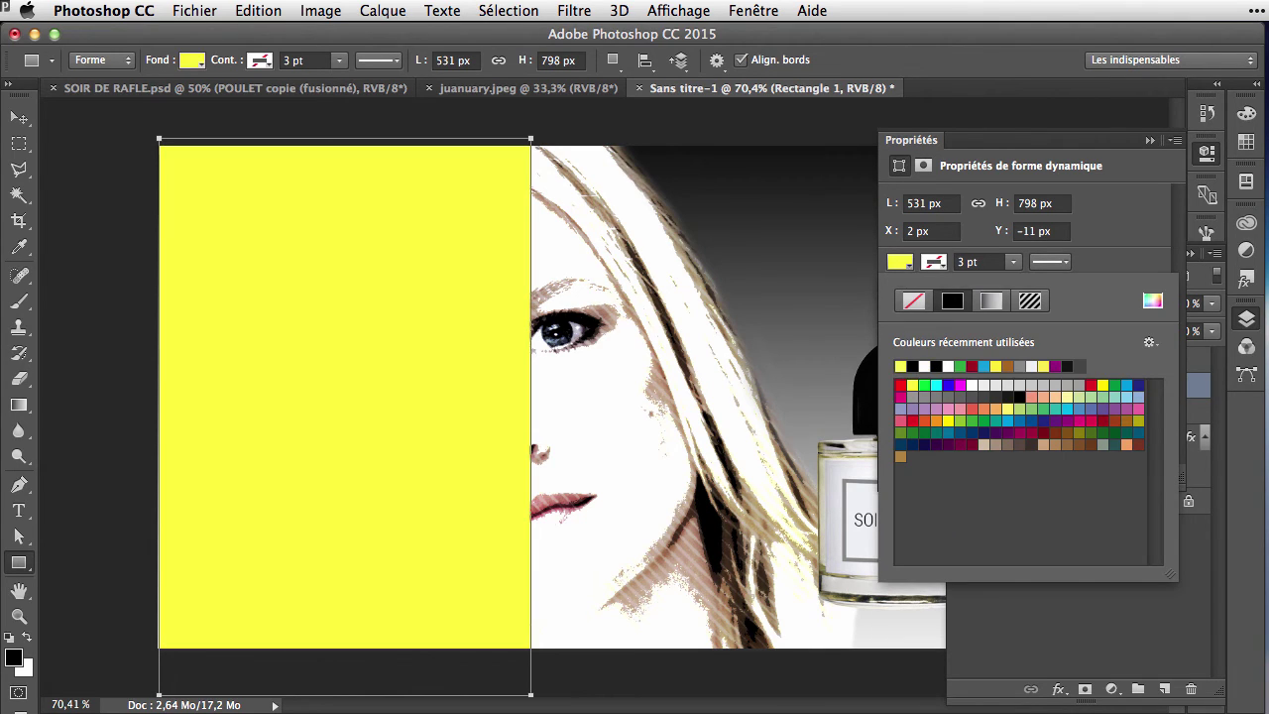
click(1148, 140)
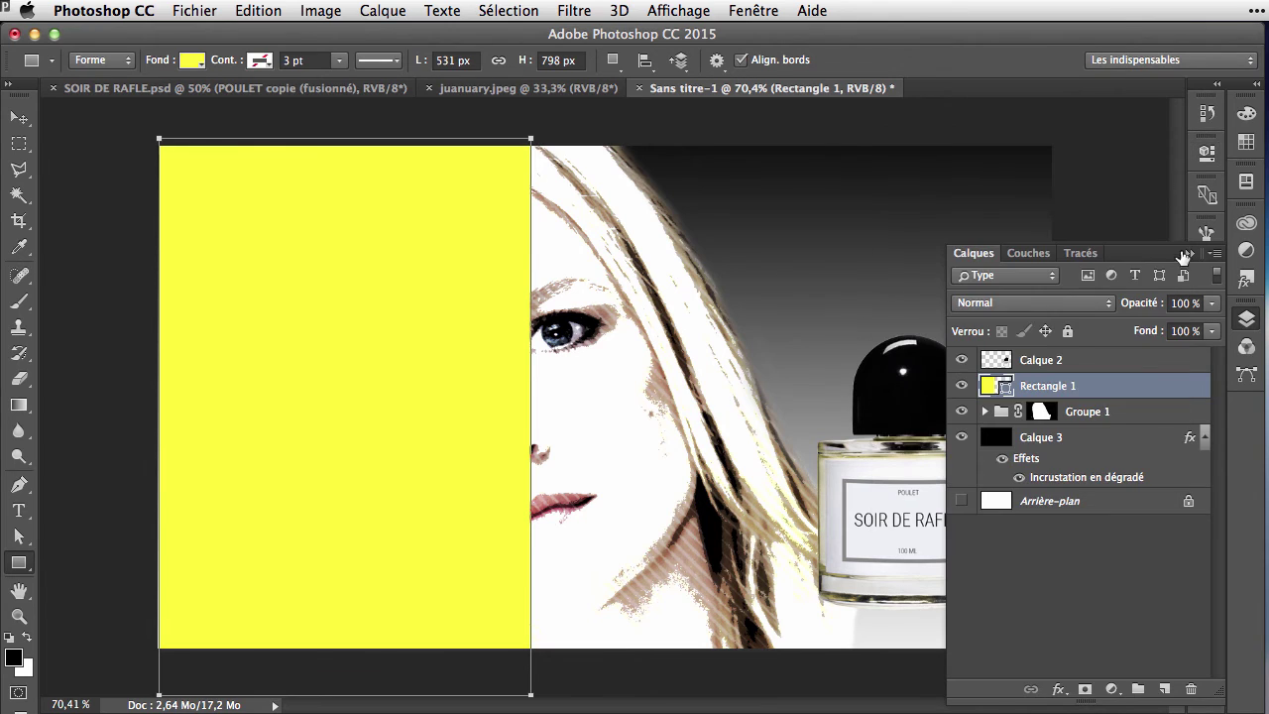
Set the yellow rectangle's blend mode to Incrustation and narrow it from its right edge to 83,80 % of its width
click(1041, 316)
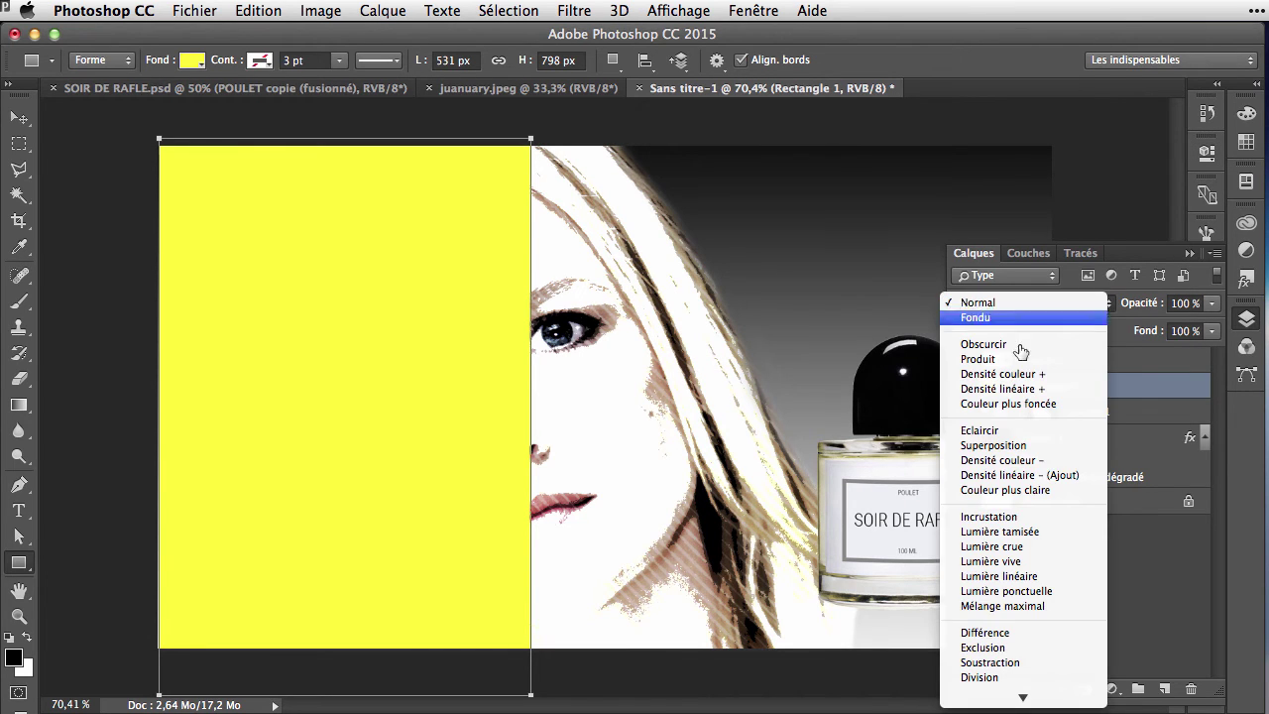
click(1033, 519)
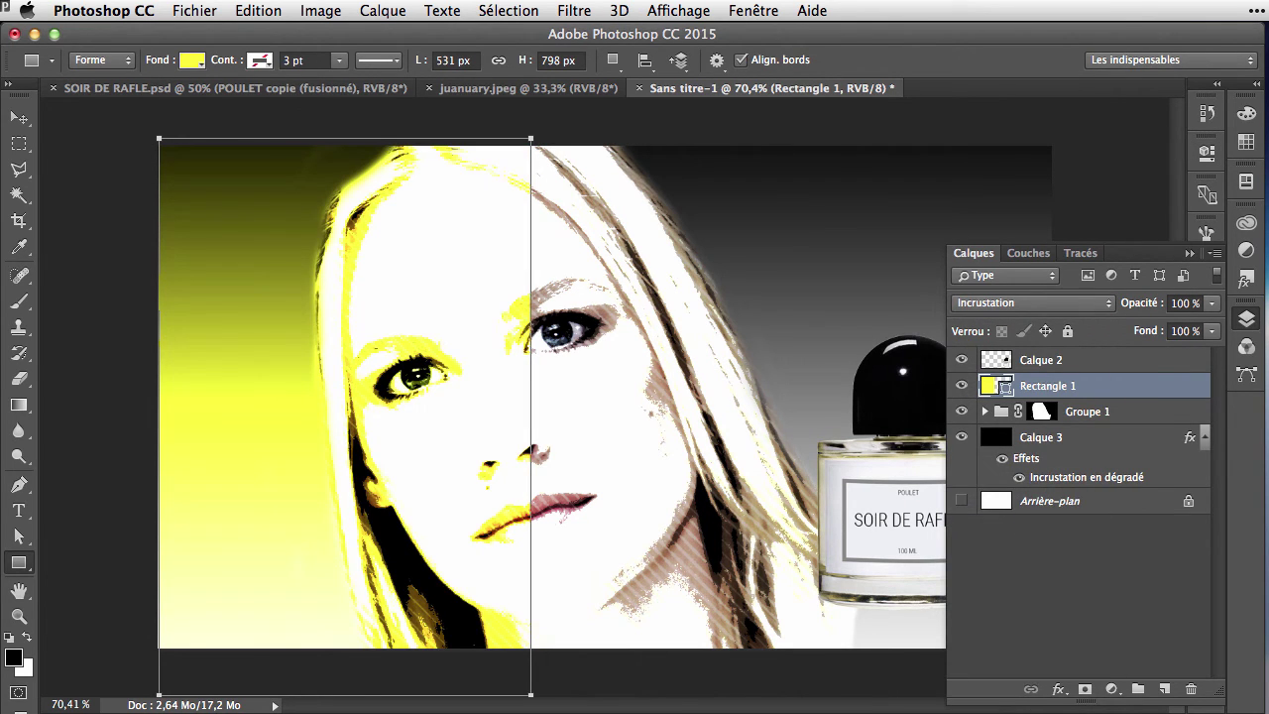
key(ctrl+t)
drag(530, 416, 469, 417)
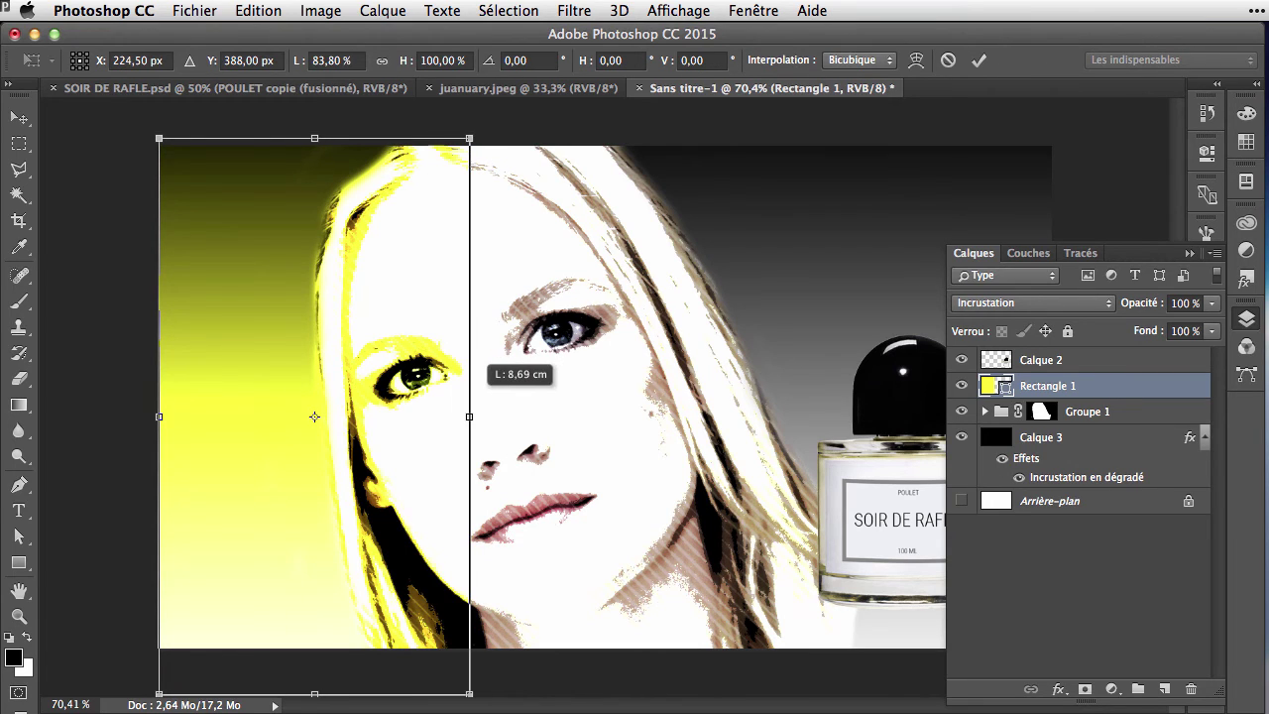
key(Return)
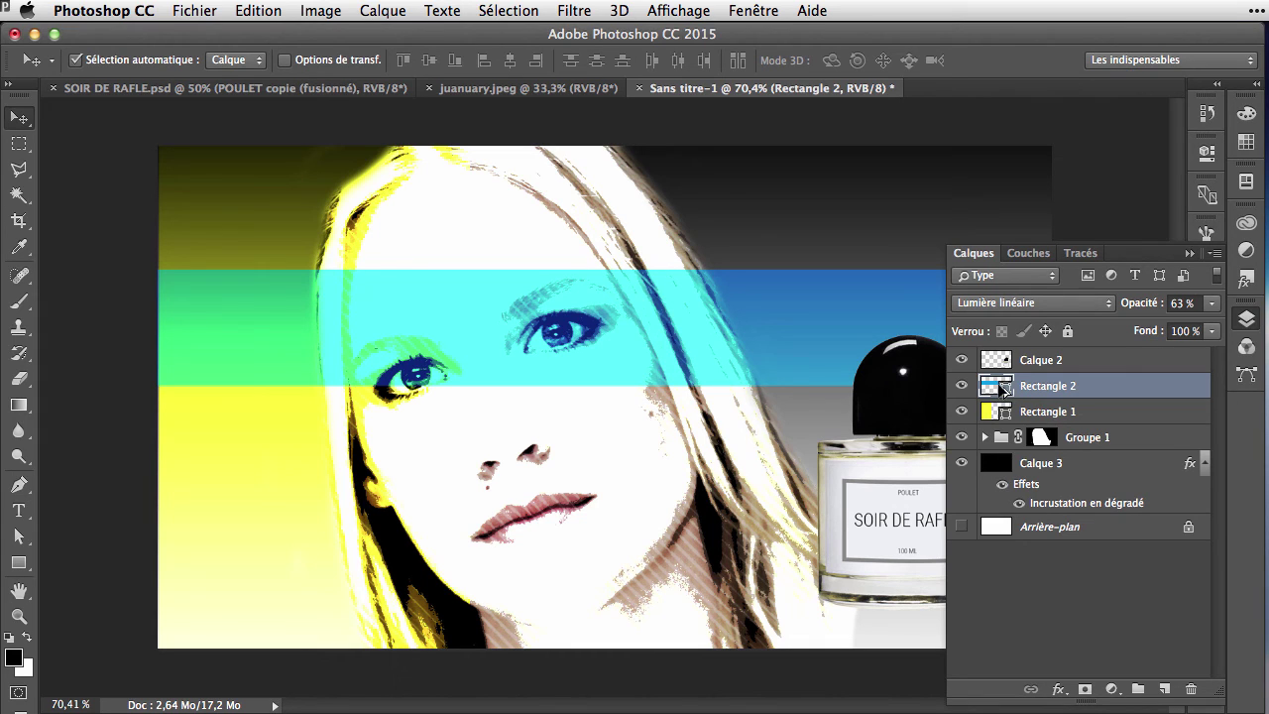
Set the blue horizontal band's blend mode to Lumière crue and shift it slightly down across the woman's eyes
click(1027, 304)
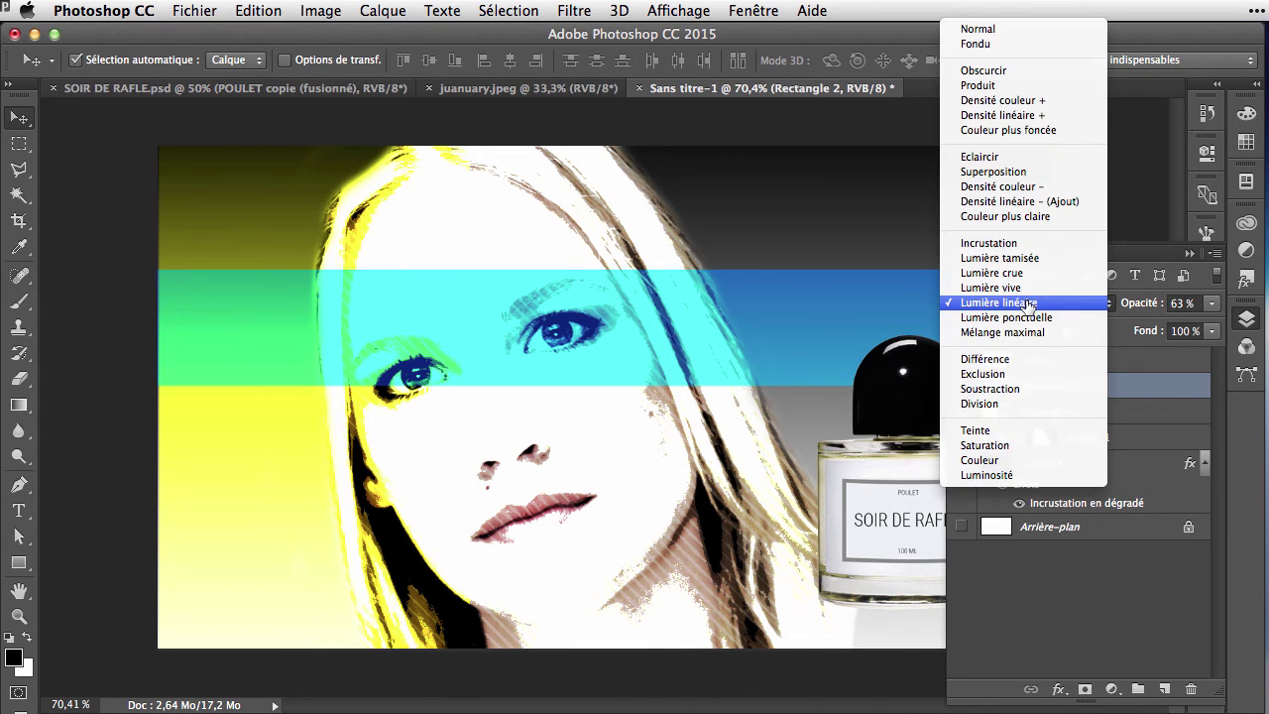
click(1026, 273)
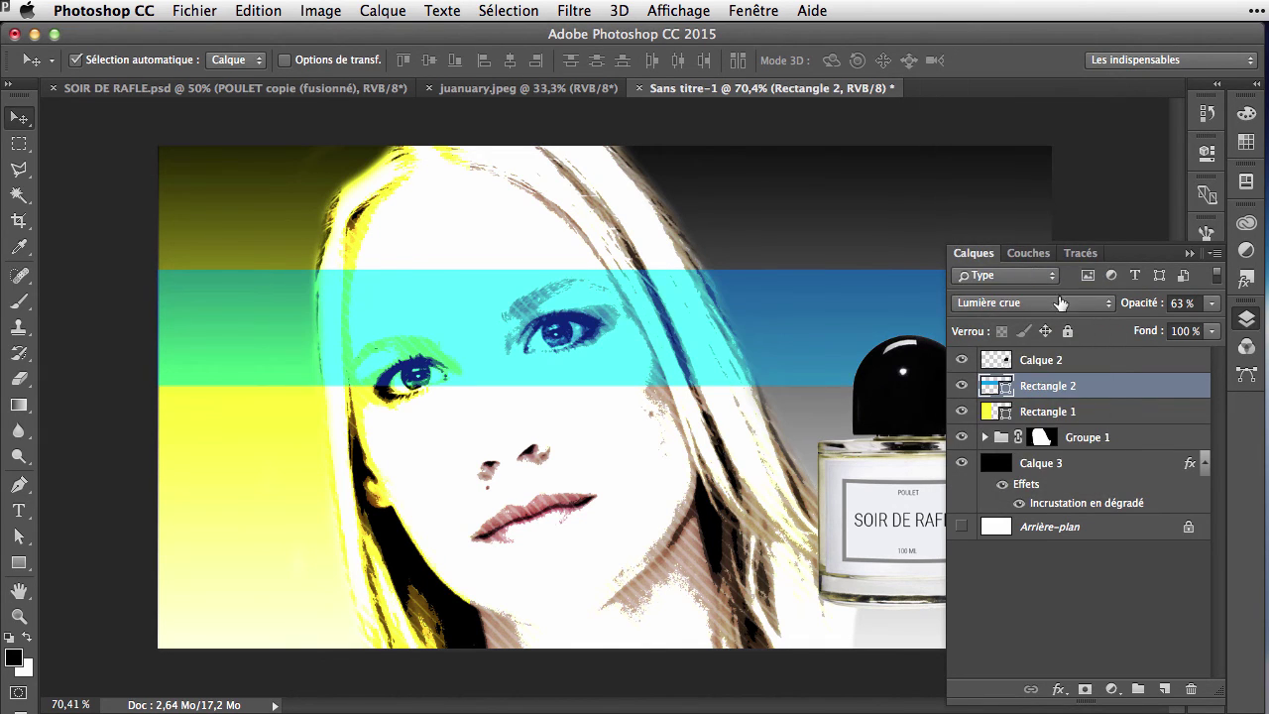
click(1190, 254)
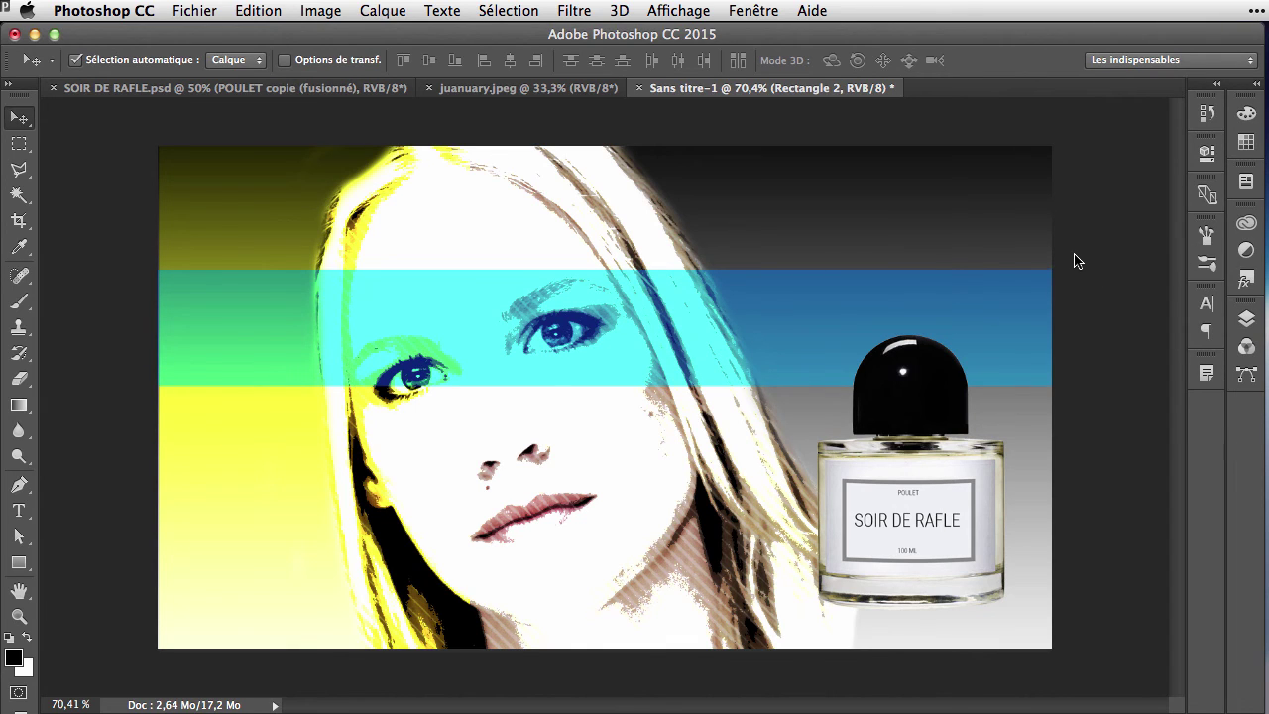
drag(986, 298, 987, 309)
click(1095, 288)
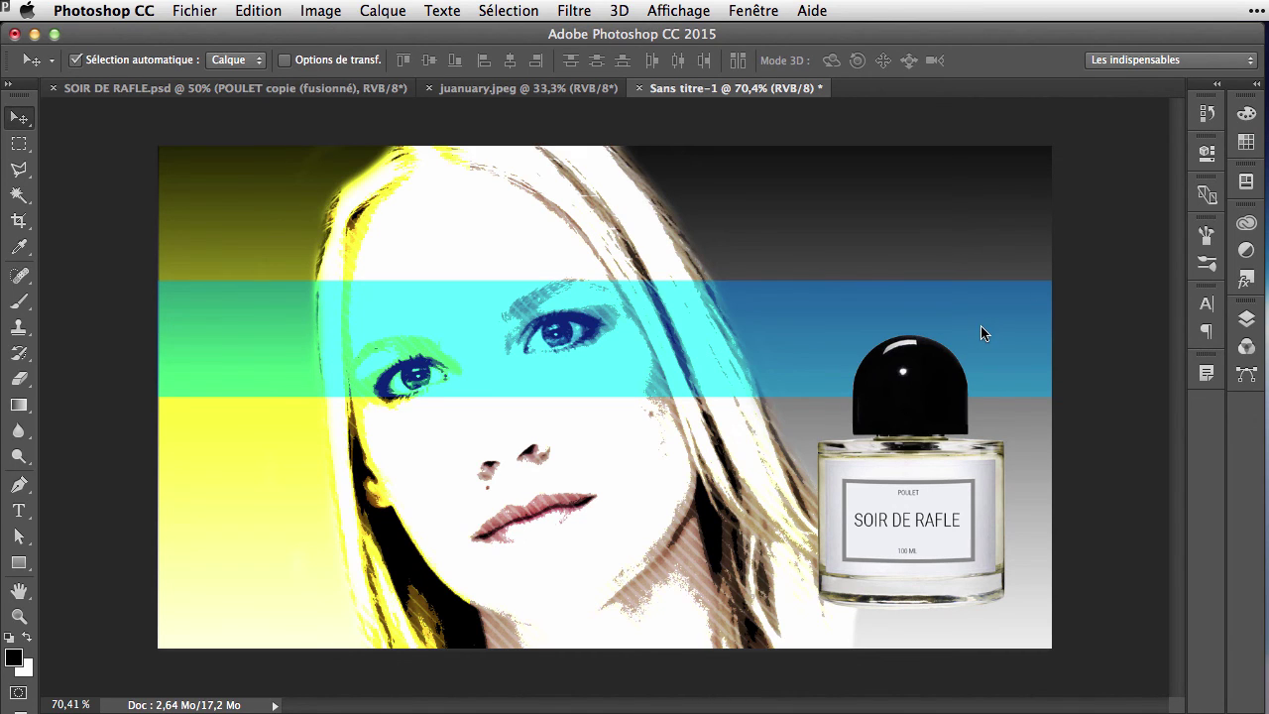
drag(981, 326, 983, 321)
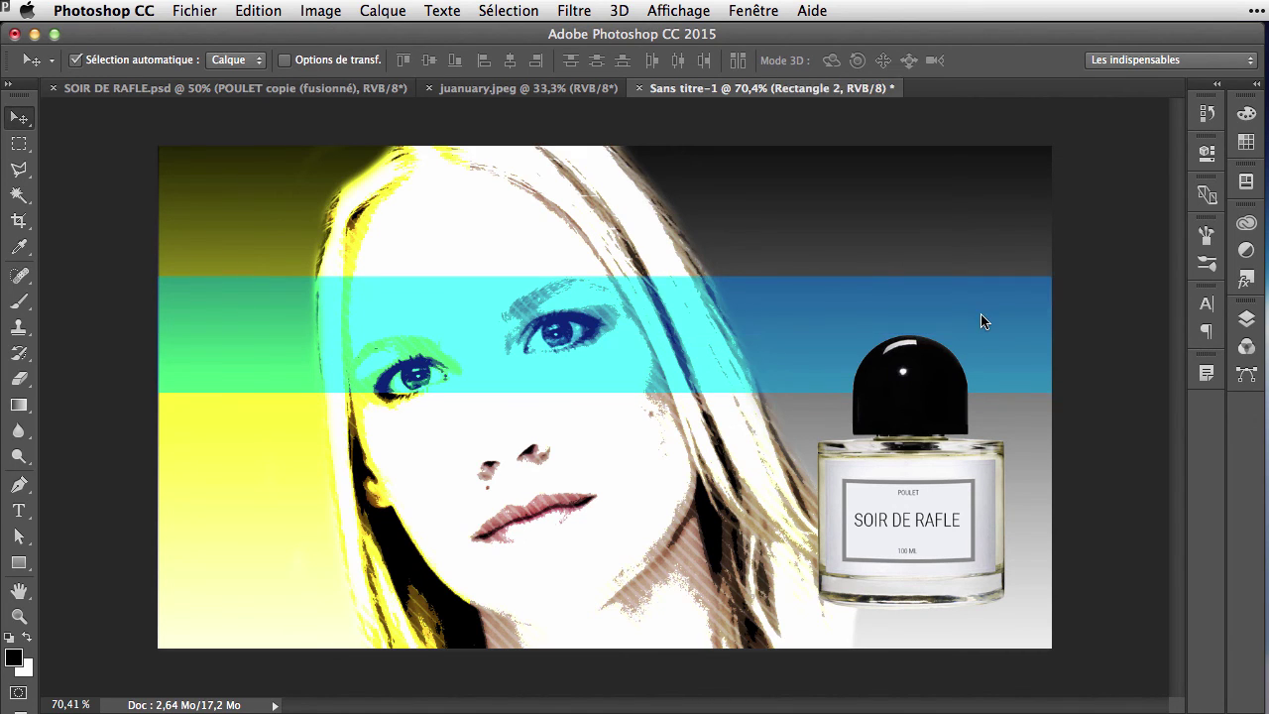